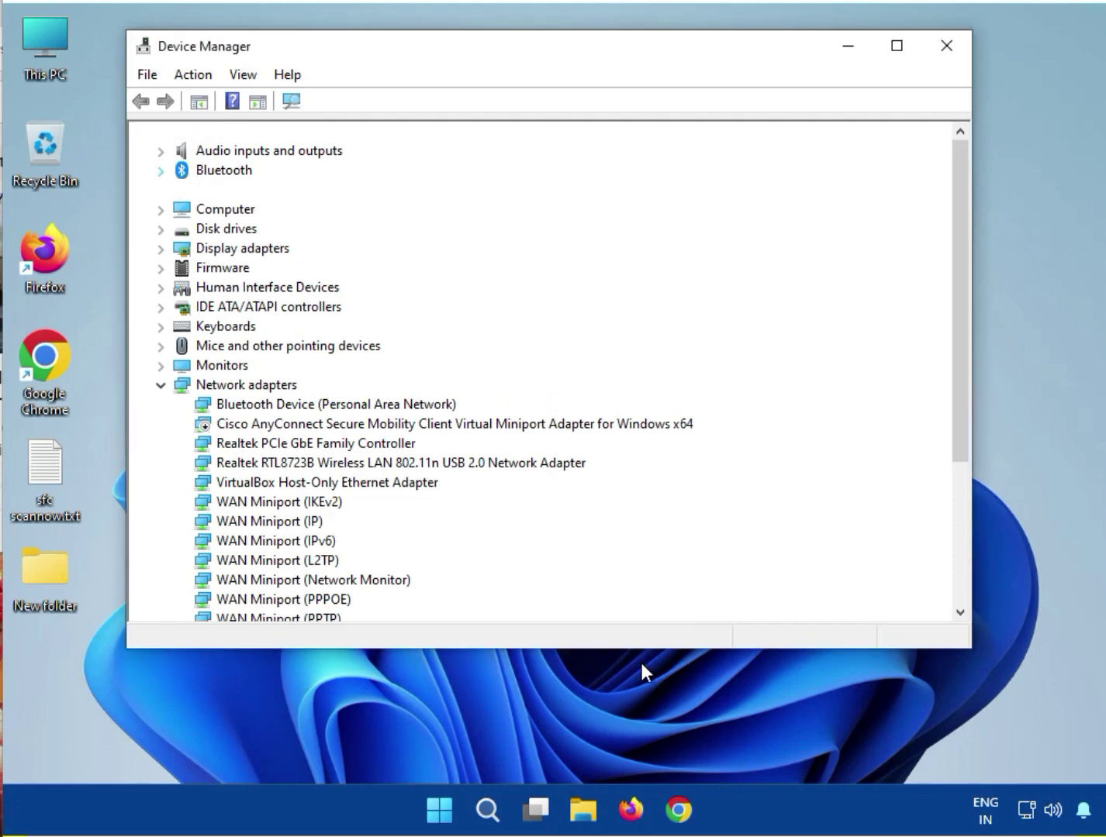
Step: Run an automatic driver search for the Bluetooth Device (RFCOMM Protocol TDI) and close its update wizard
key("Down")
key("Down")
key("Down")
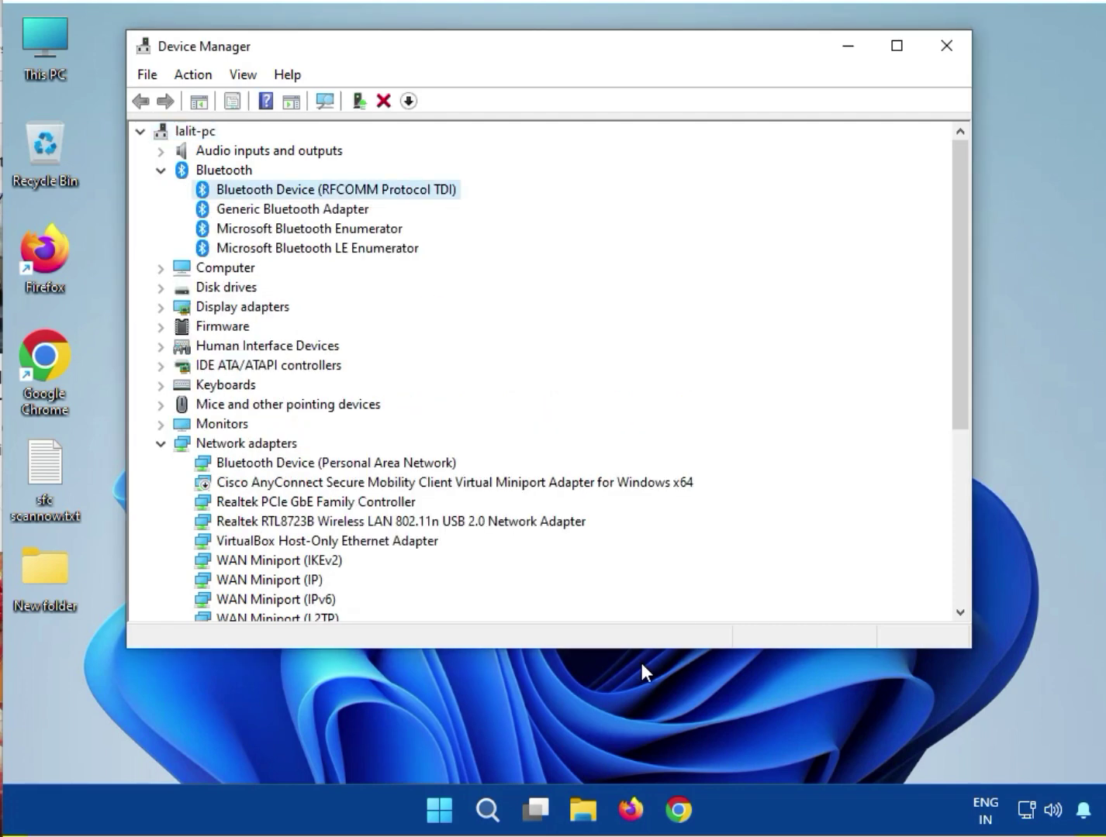
key("shift+F10")
key("Down")
key("Return")
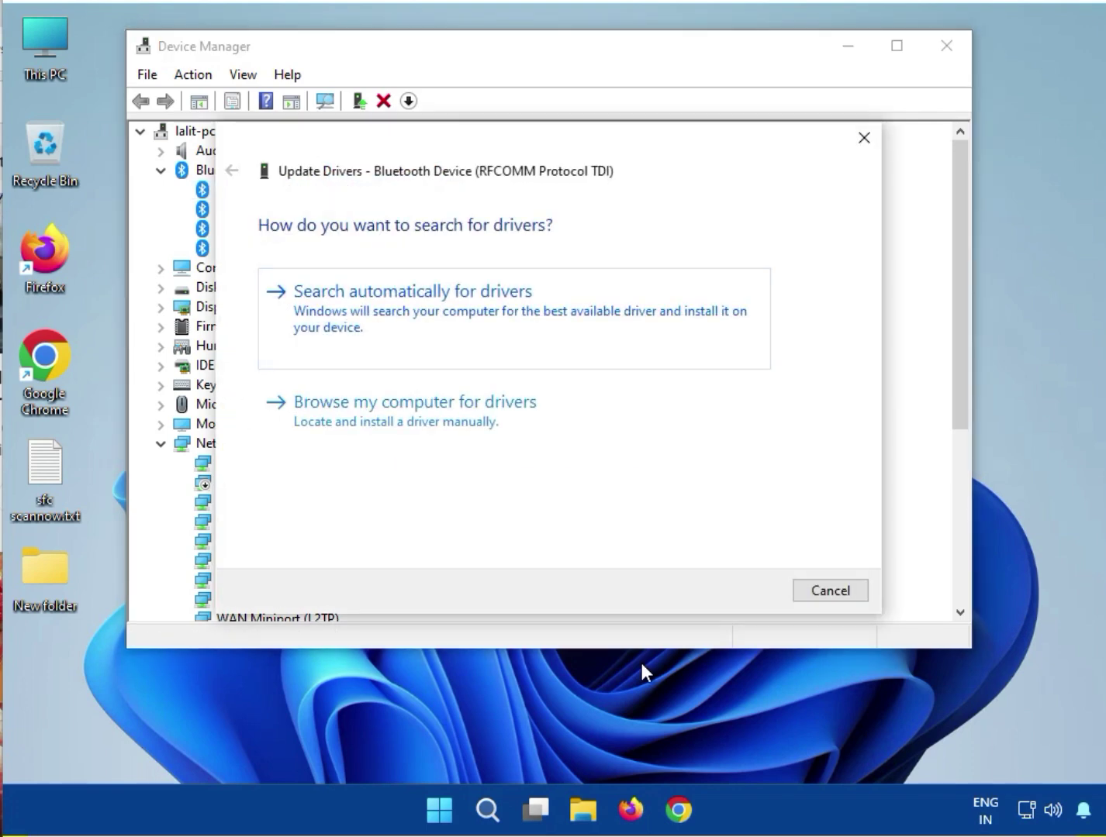
key("Return")
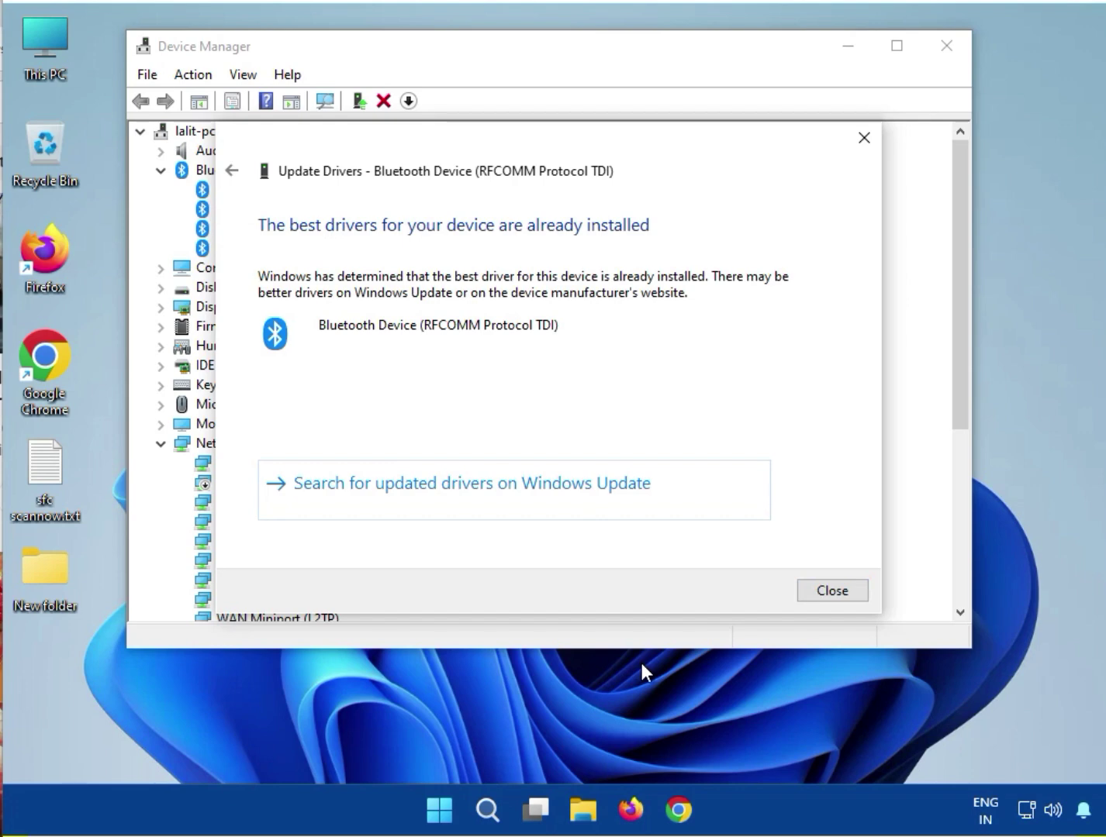
key("Tab")
key("Return")
Step: Run an automatic driver search for the Generic Bluetooth Adapter and close its update wizard
key("Down")
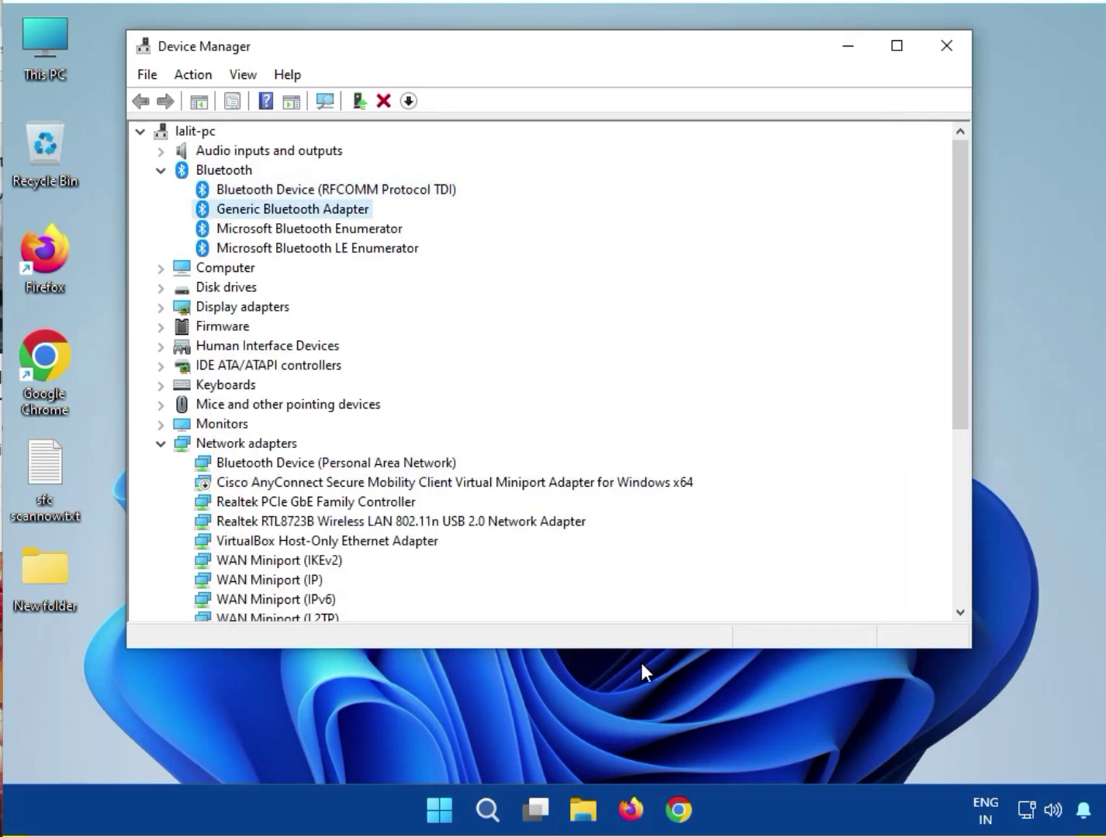
key("shift+F10")
key("Return")
key("Return")
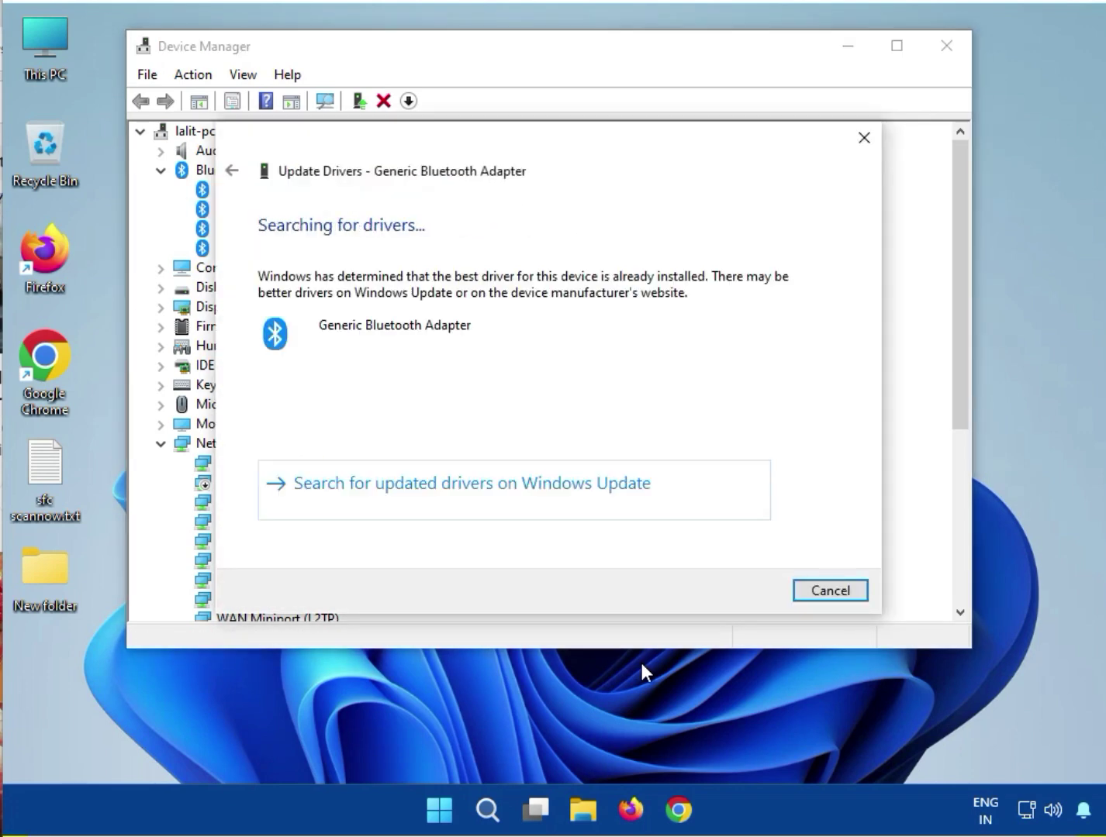
key("Tab")
key("Return")
Step: Run an automatic driver search for the Microsoft Bluetooth Enumerator and close its update wizard
key("Down")
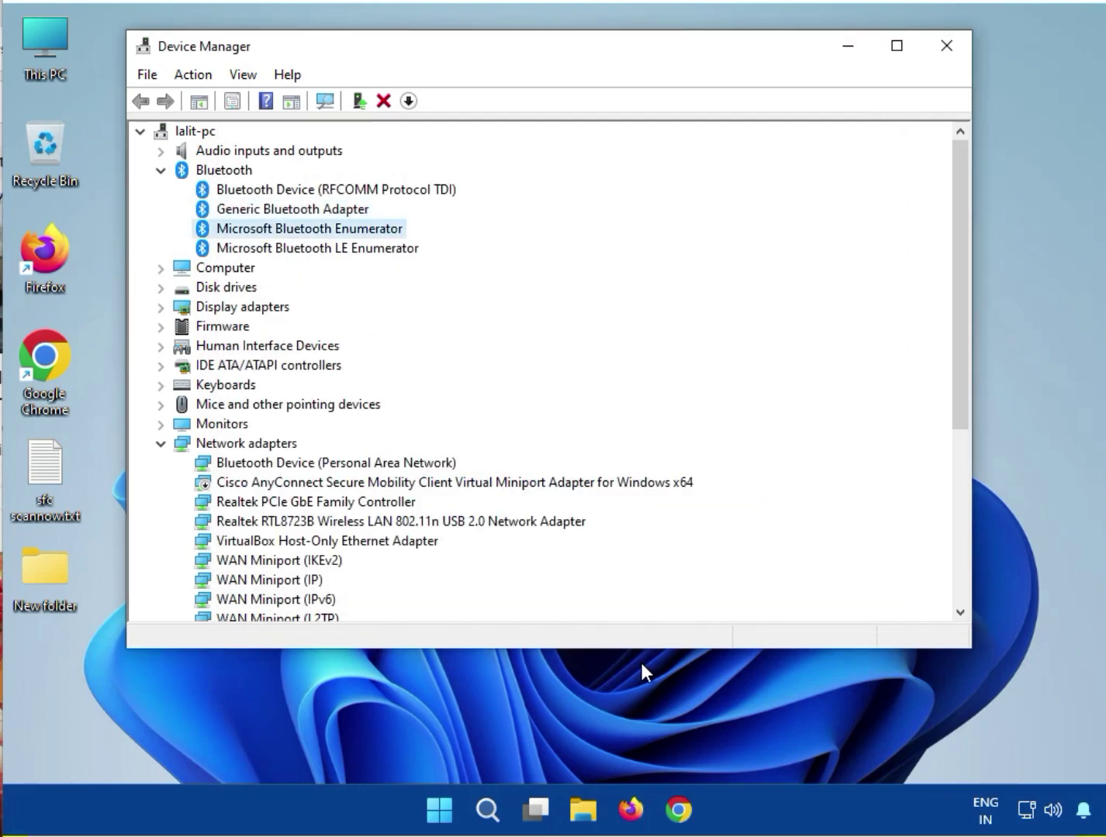
key("shift+F10")
key("Down")
key("Up")
key("Return")
key("Return")
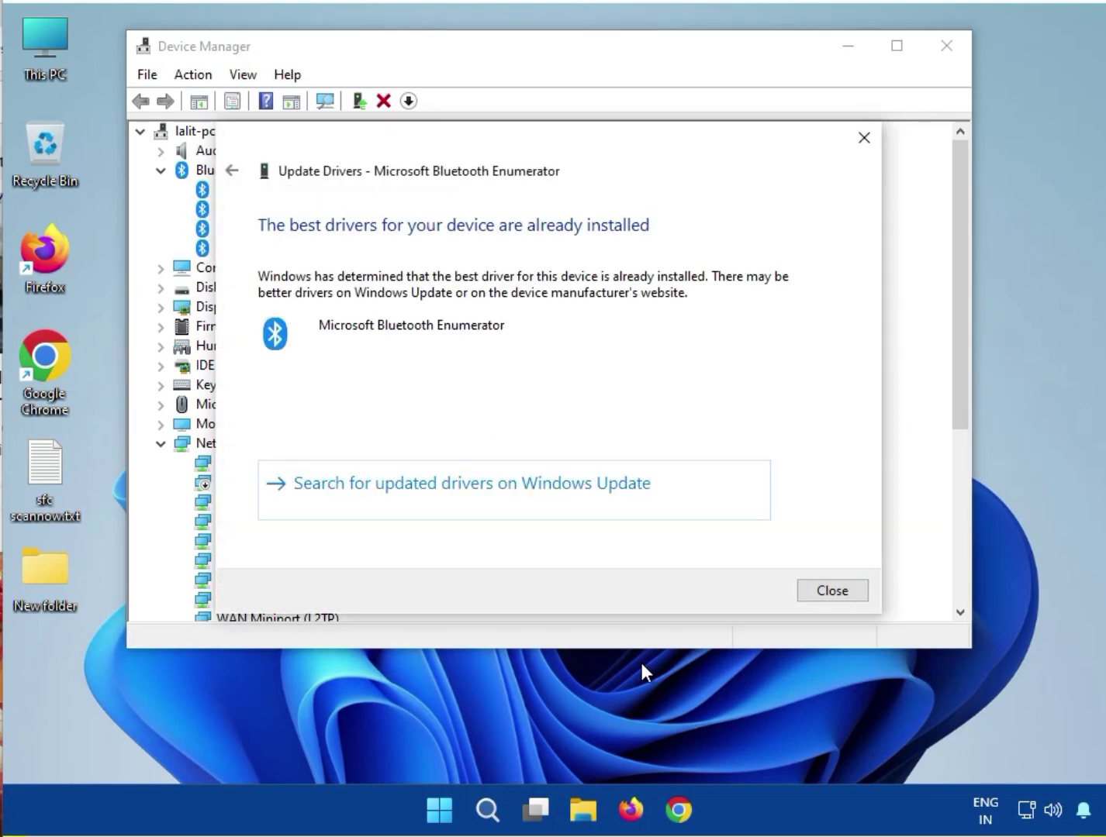
key("Tab")
key("Return")
Step: Start the driver update for the Microsoft Bluetooth LE Enumerator, leave its wizard and close Device Manager
key("Down")
key("shift+F10")
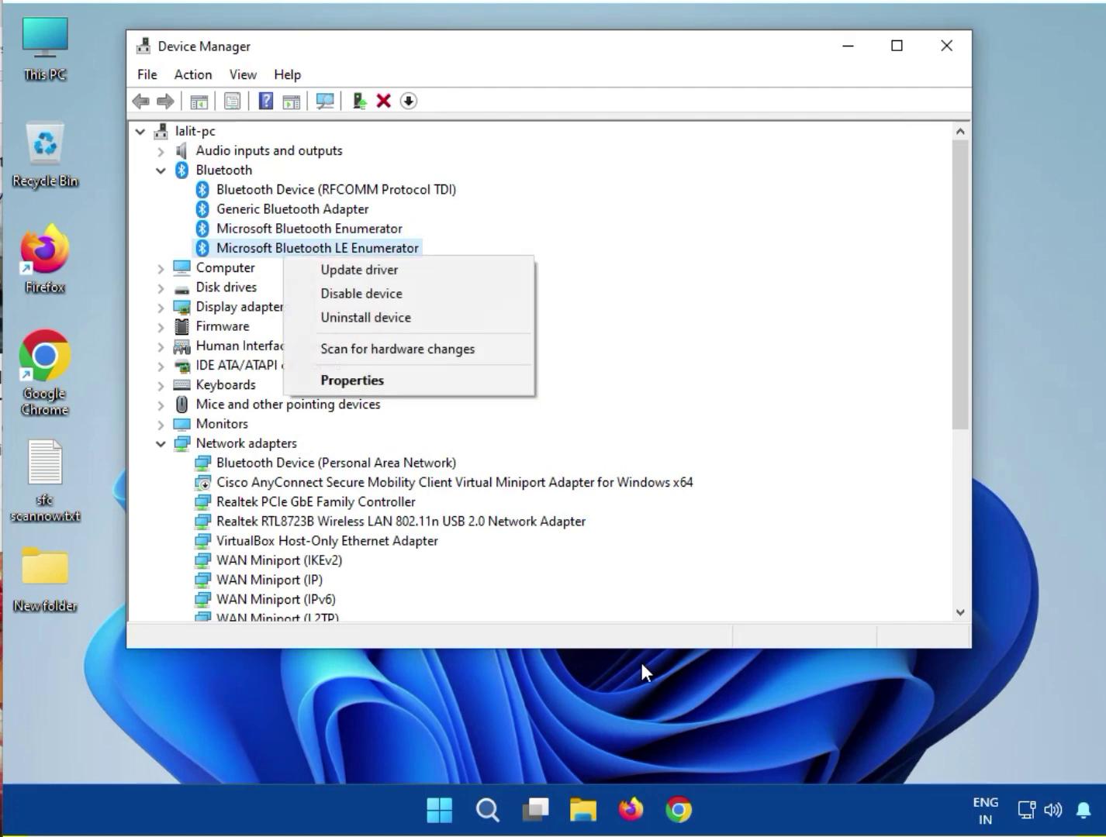
key("Down")
key("Return")
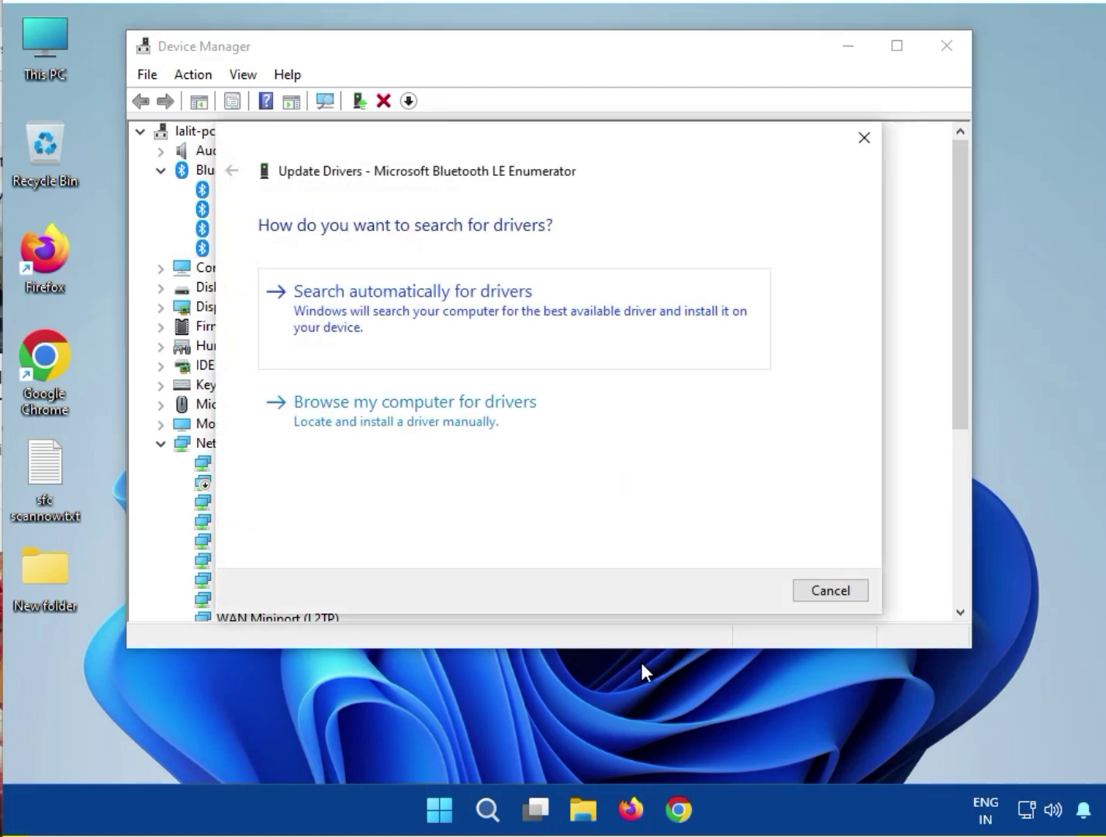
key("Tab")
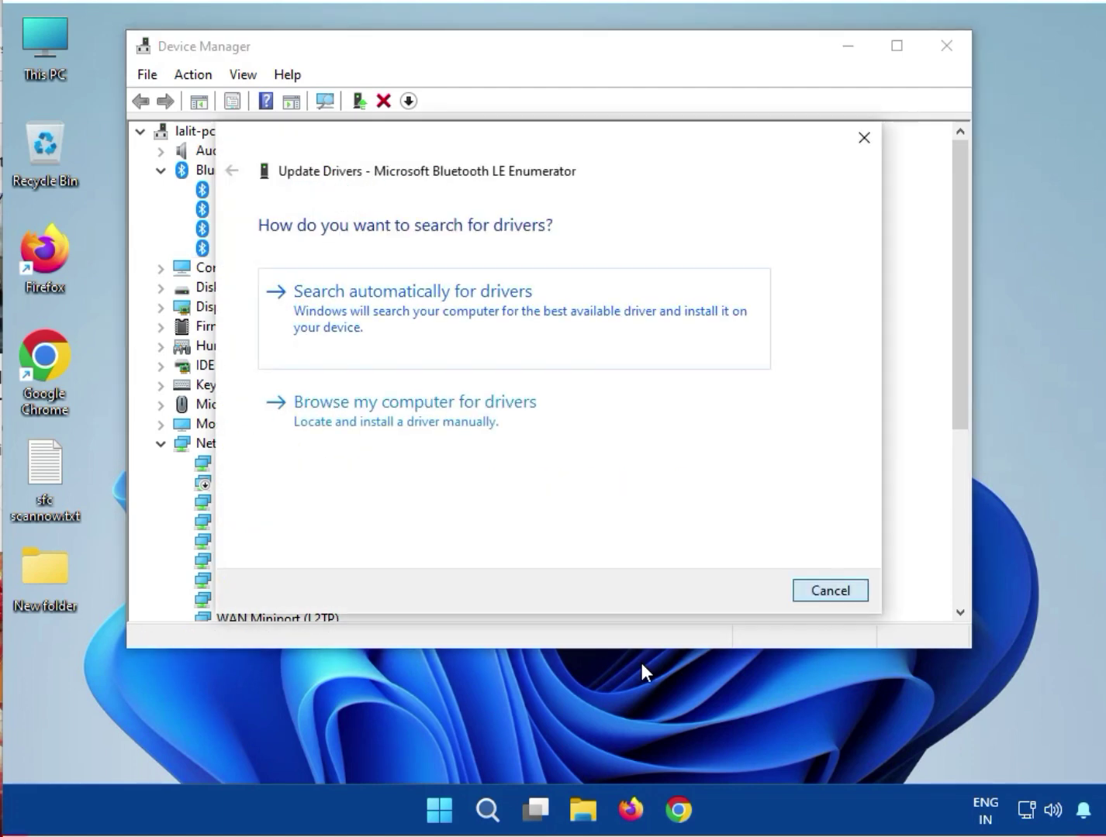
key("Return")
key("alt+F4")
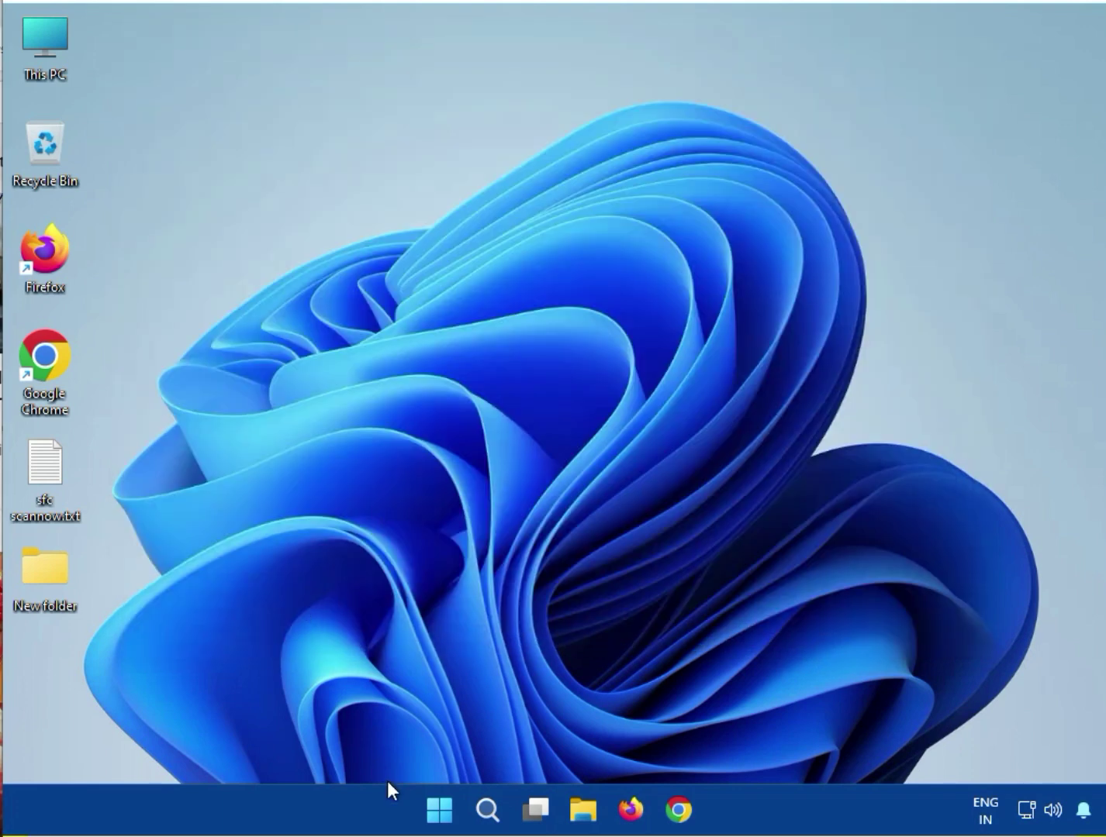
Step: Search Windows for Services and run it as administrator
key("super+t")
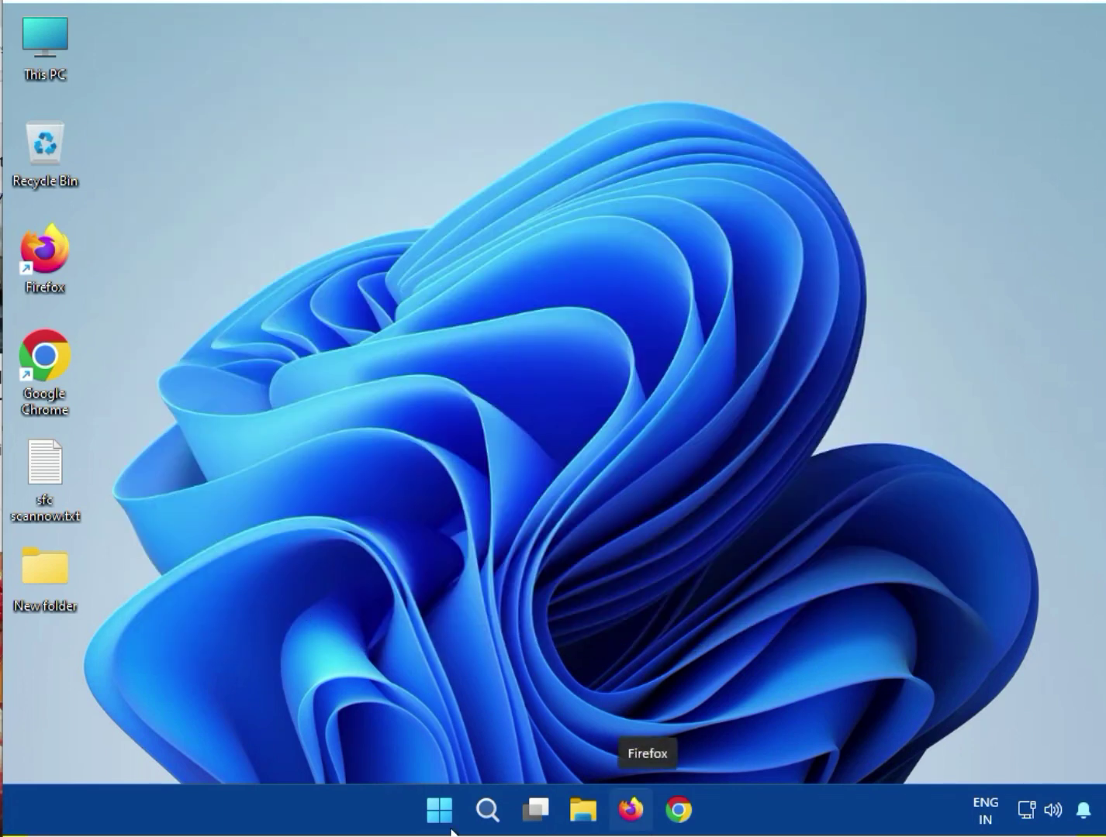
left_click(446, 820)
type("s")
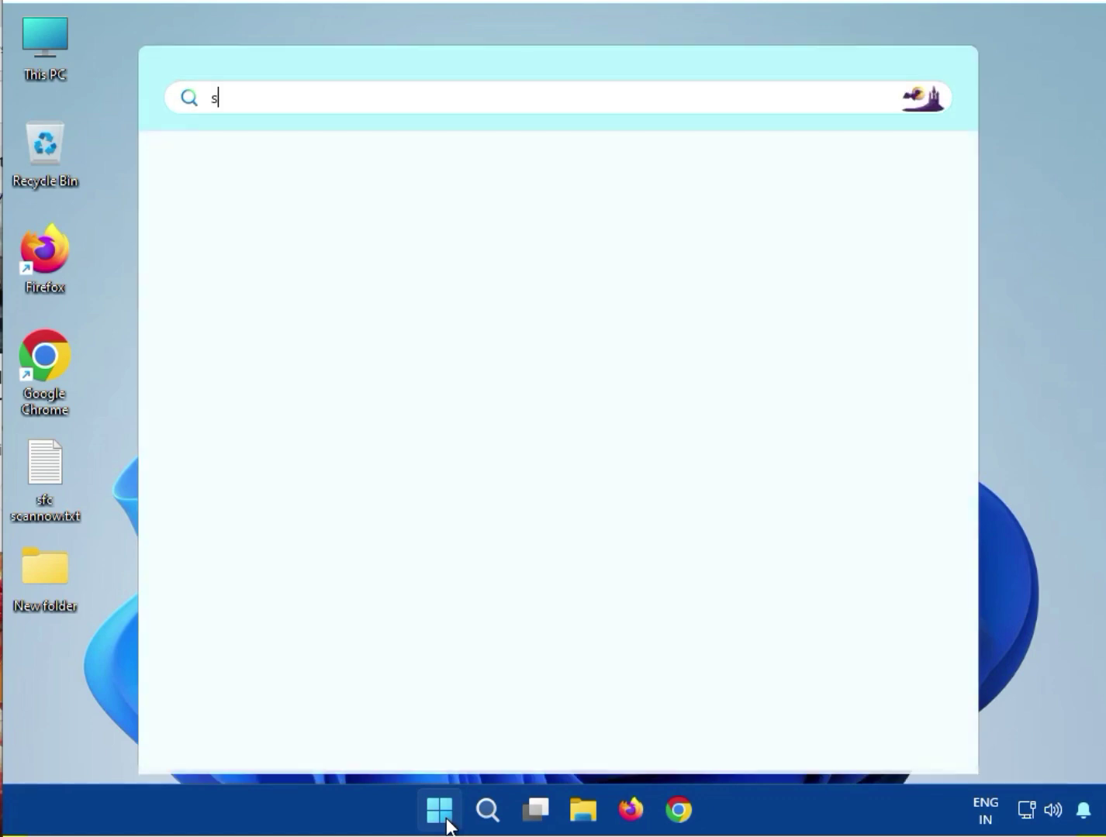
type("erv")
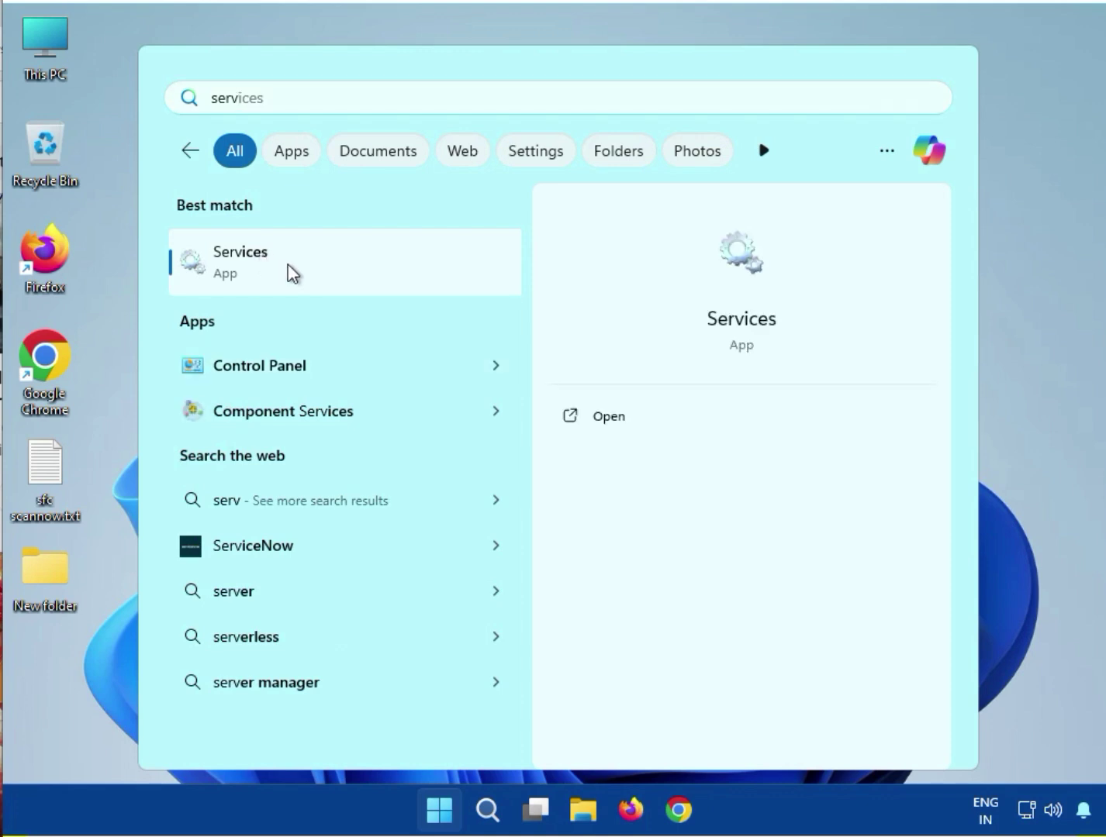
right_click(286, 272)
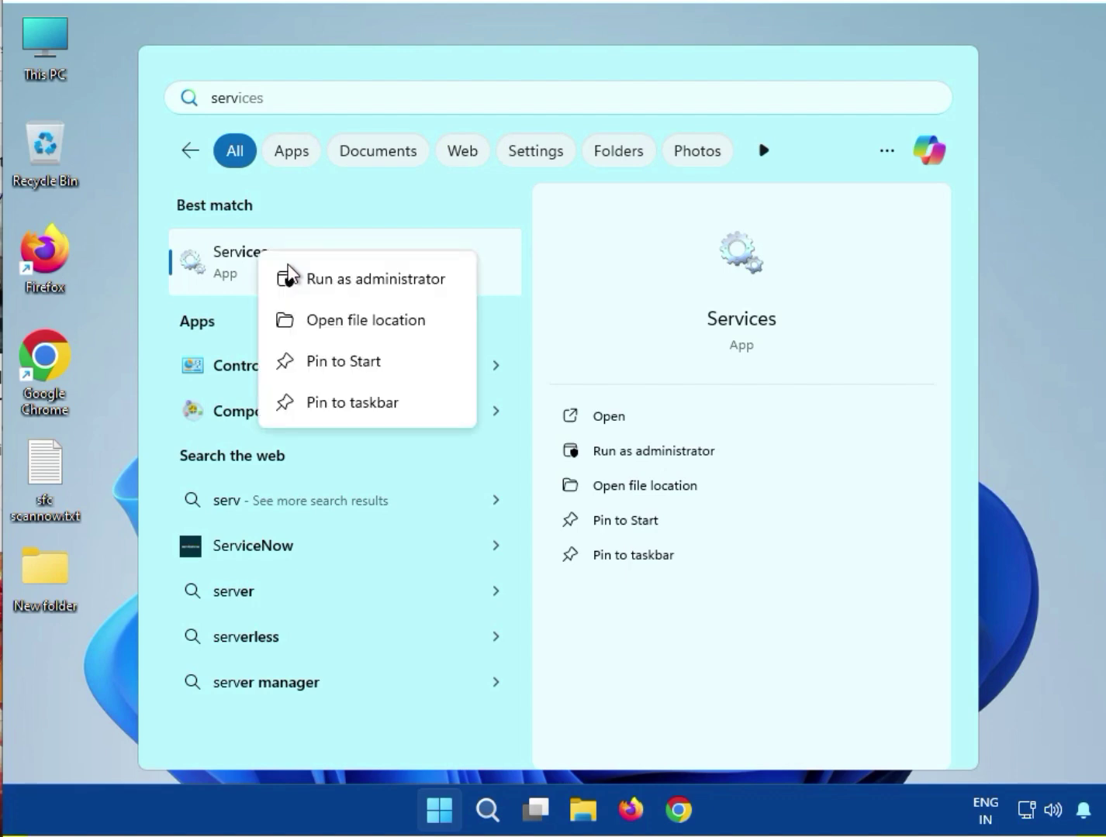
left_click(357, 298)
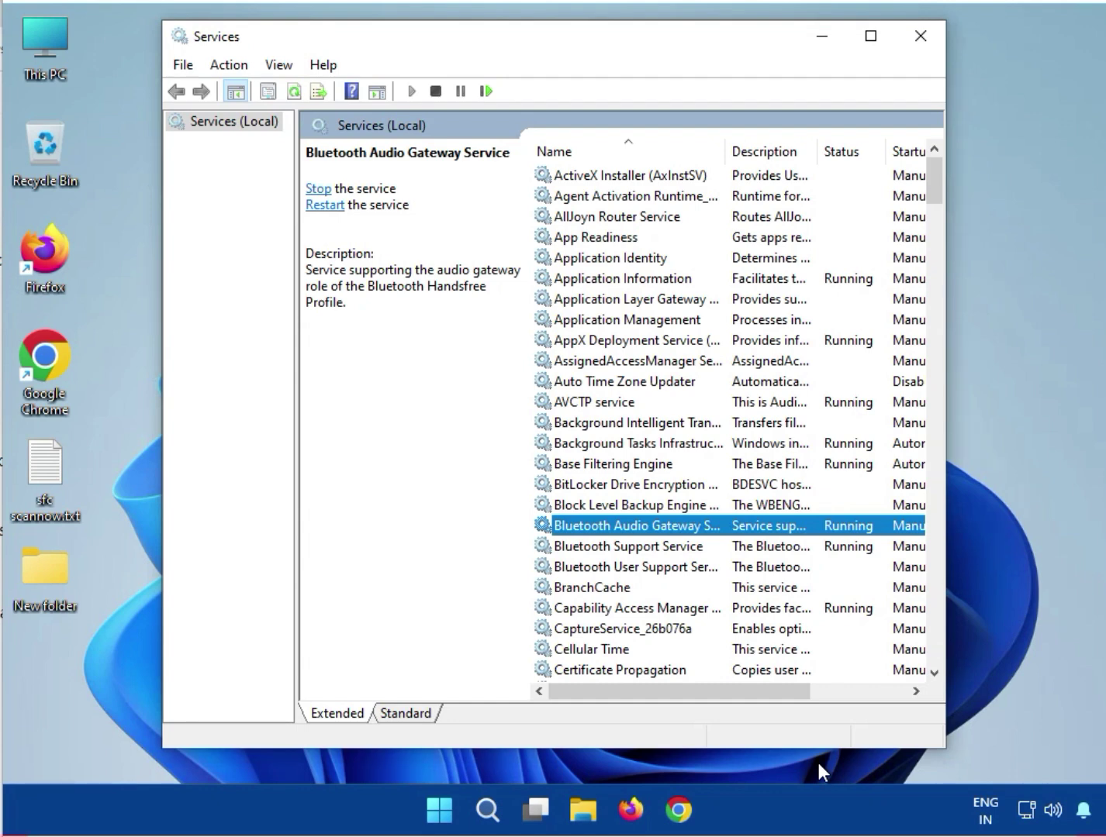
Step: Set the Bluetooth Audio Gateway Service's startup type to Automatic and apply the change
key("Return")
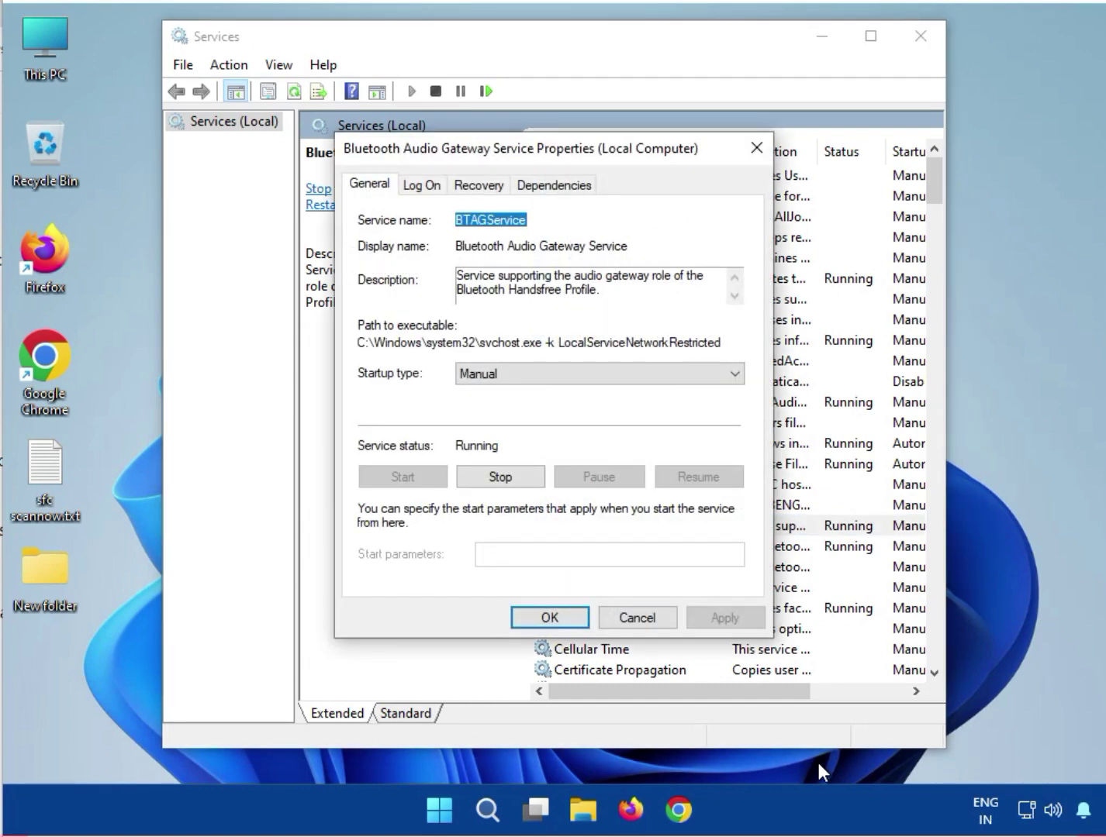
key("alt+Down")
key("Up")
key("Return")
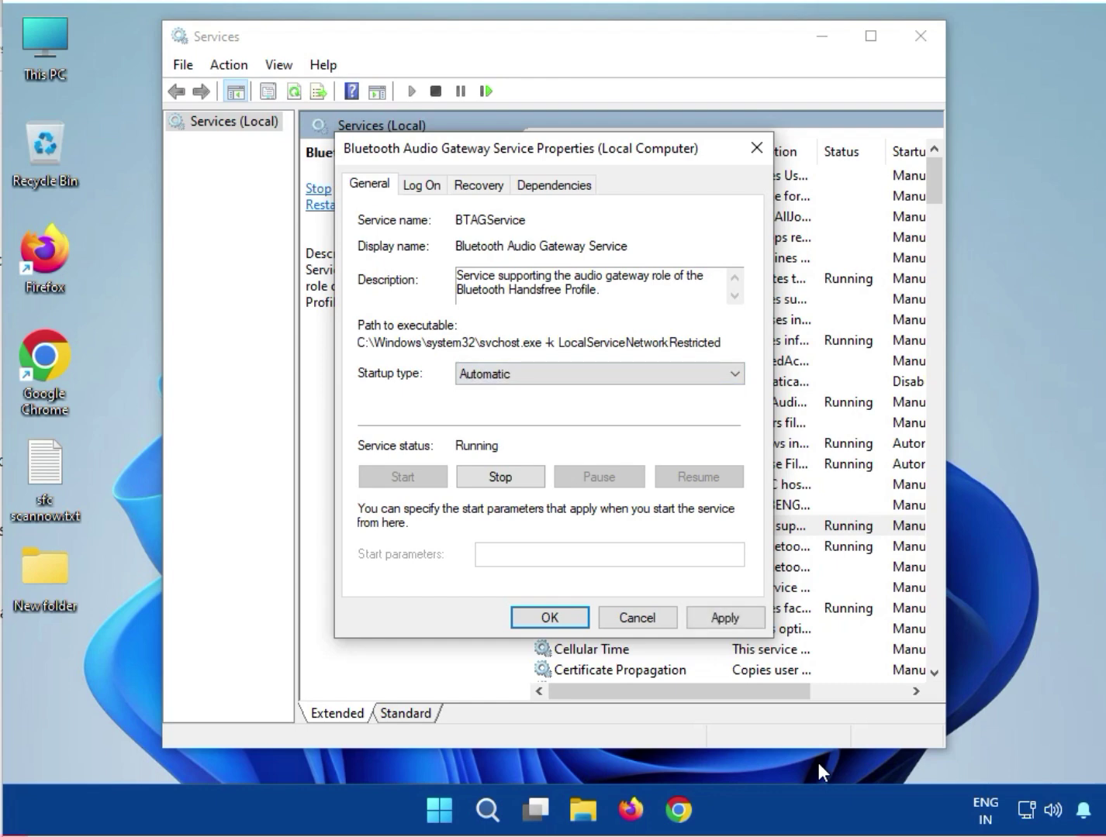
key("alt+a")
key("Return")
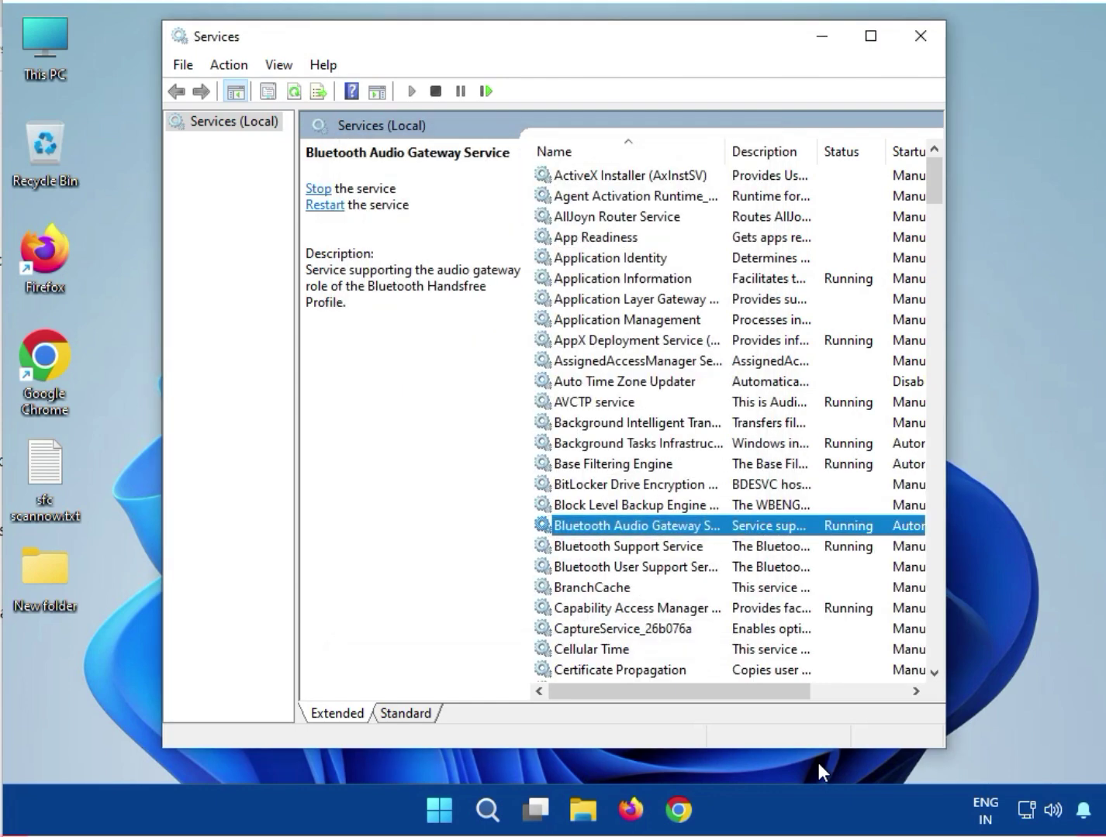
Step: Restart the Bluetooth Audio Gateway Service and the Bluetooth Support Service
key("Return")
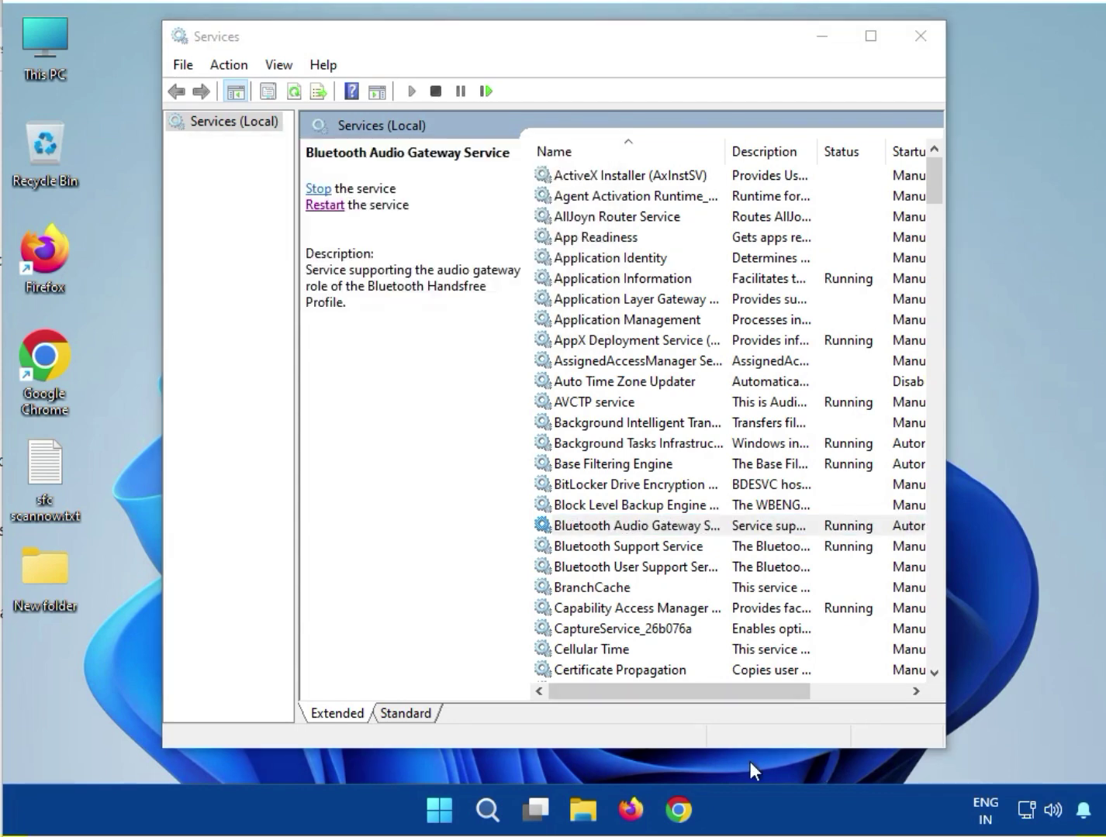
key("Down")
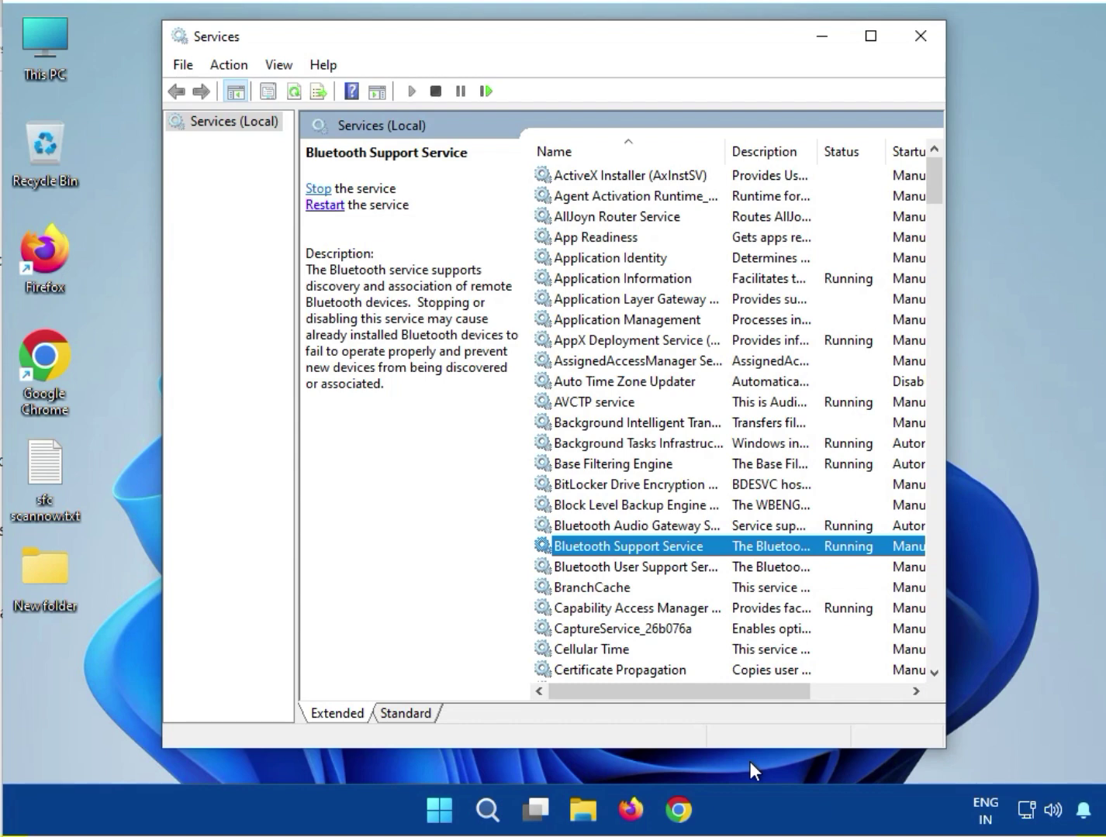
key("Return")
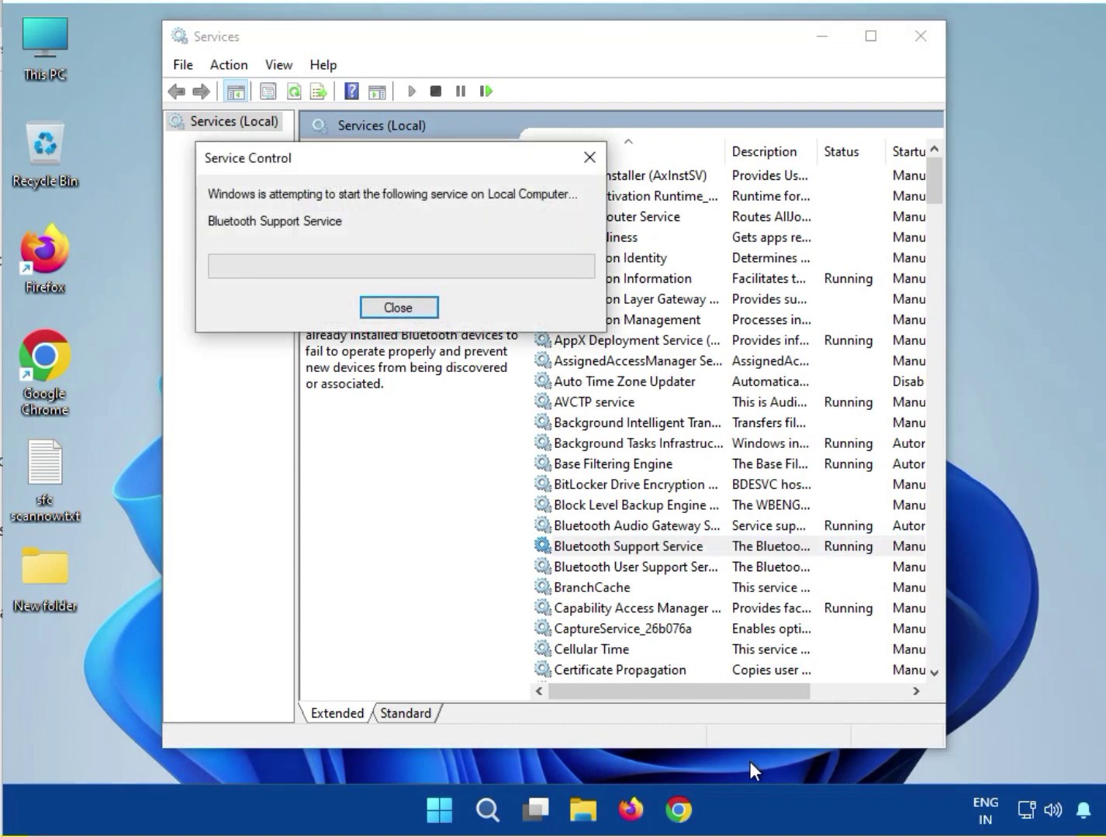
Step: Choose the Automatic startup type in the Bluetooth User Support Service's properties and start the service
key("Down")
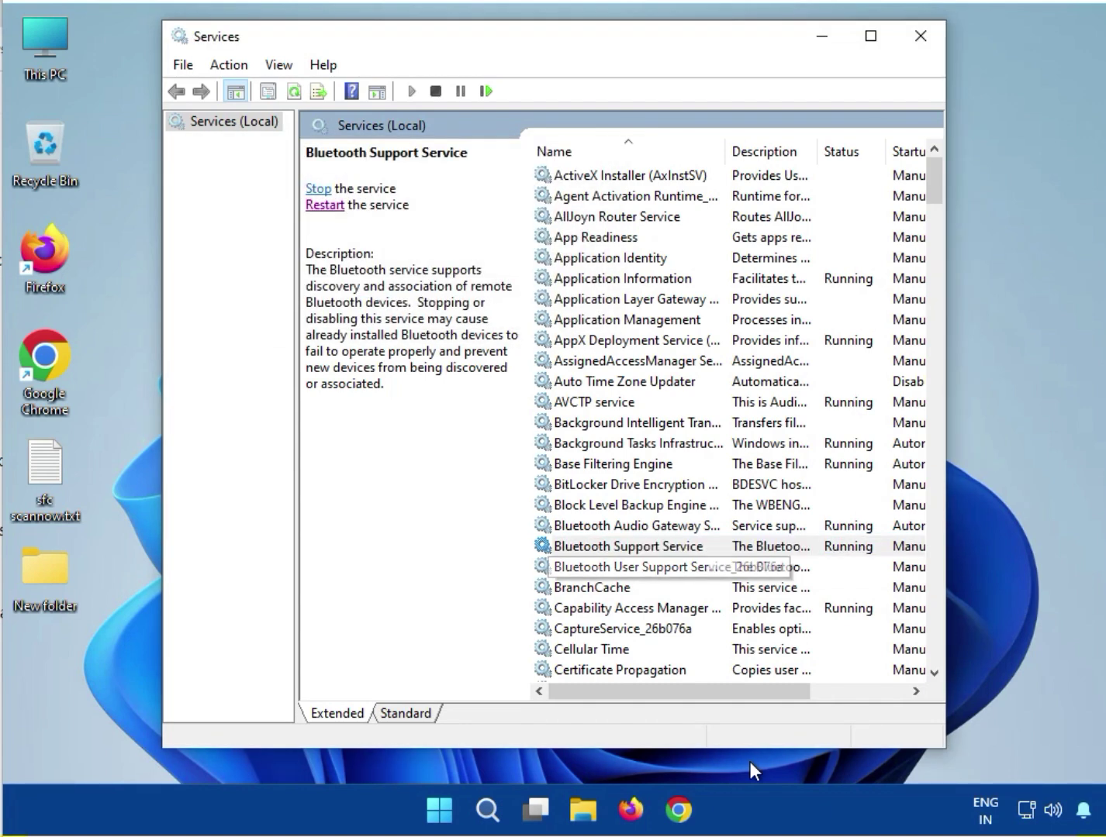
key("Return")
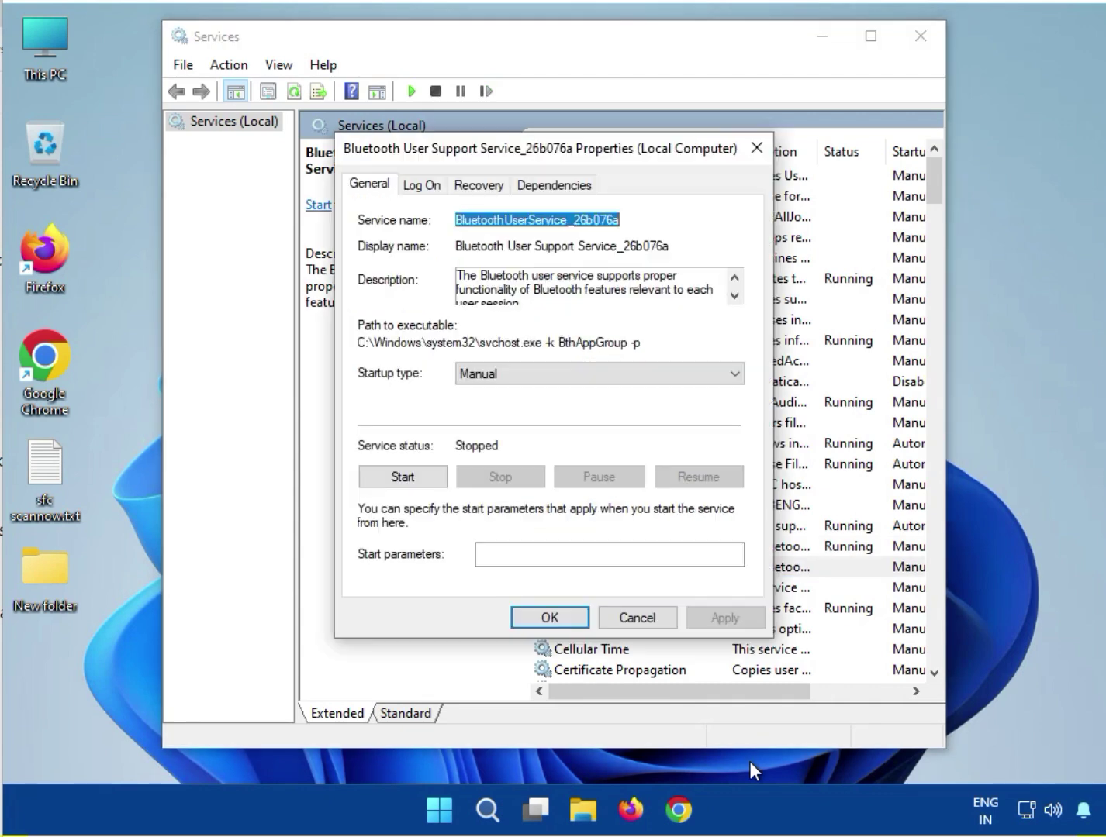
key("alt+Down")
key("Down")
key("Up")
key("Up")
key("Return")
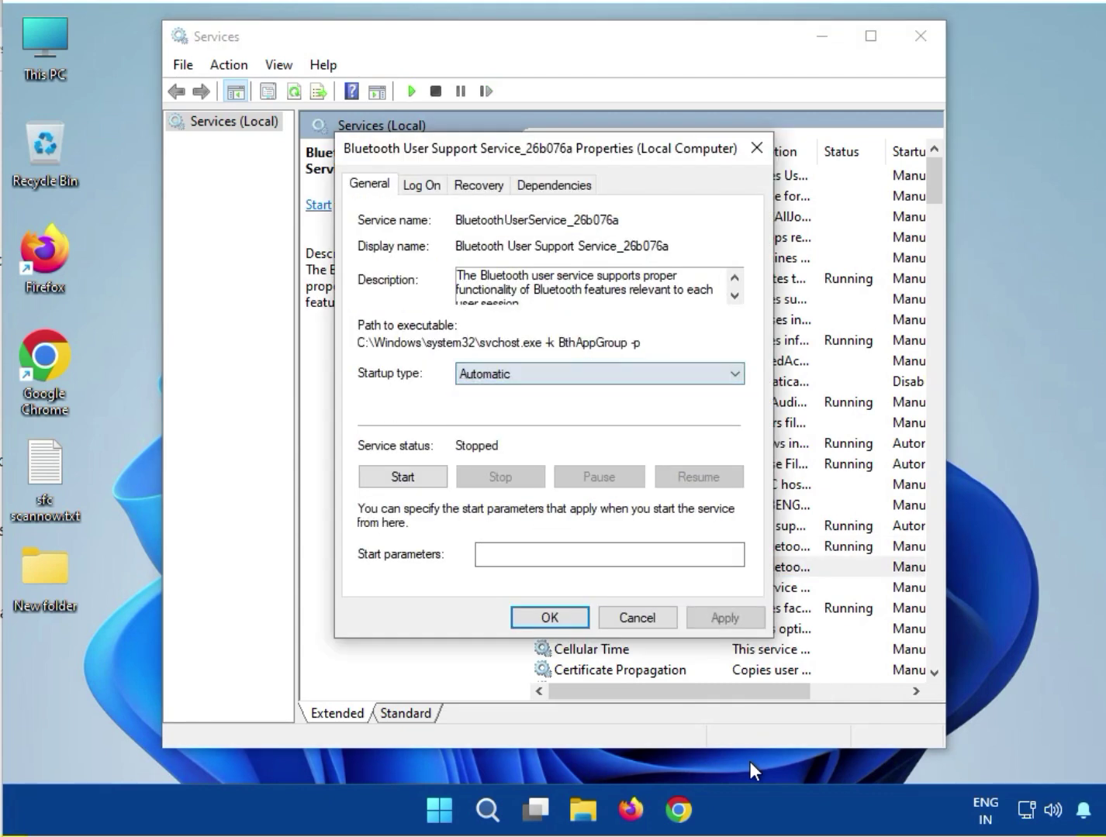
key("Tab")
key("Return")
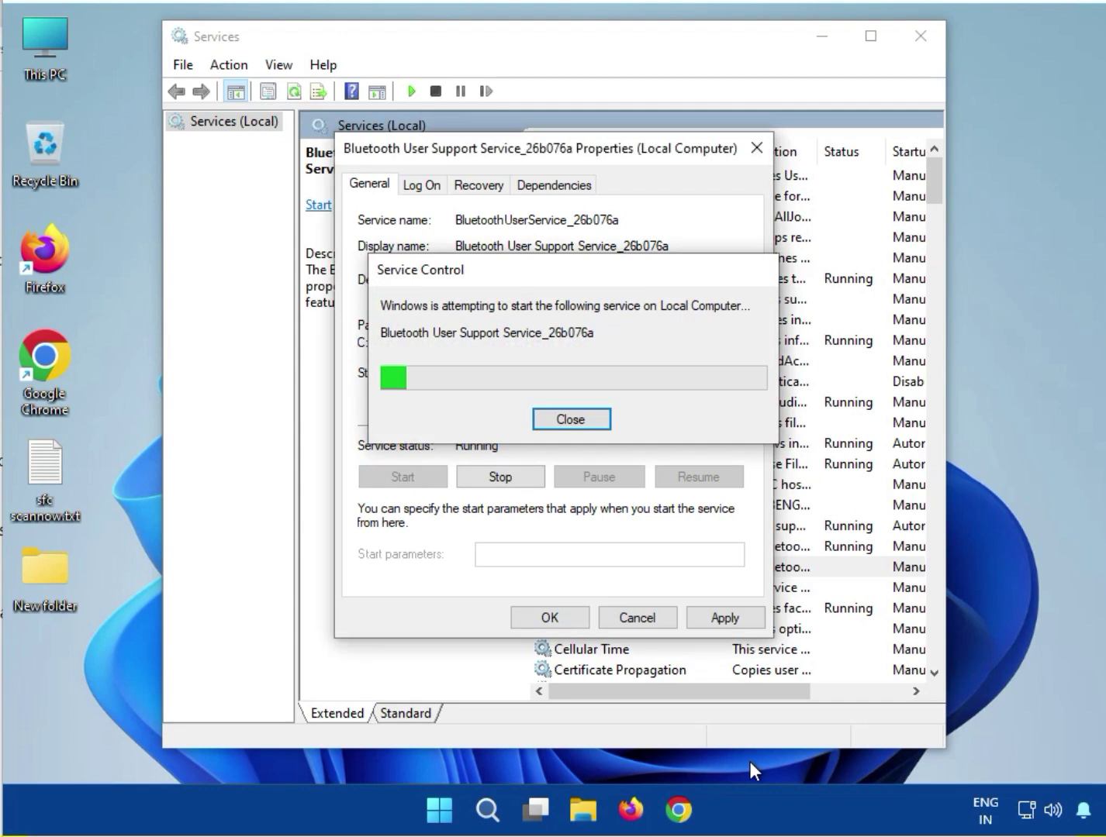
Step: Try to apply the Bluetooth User Support Service's startup change, dismiss the open dialogs and close Services
key("Return")
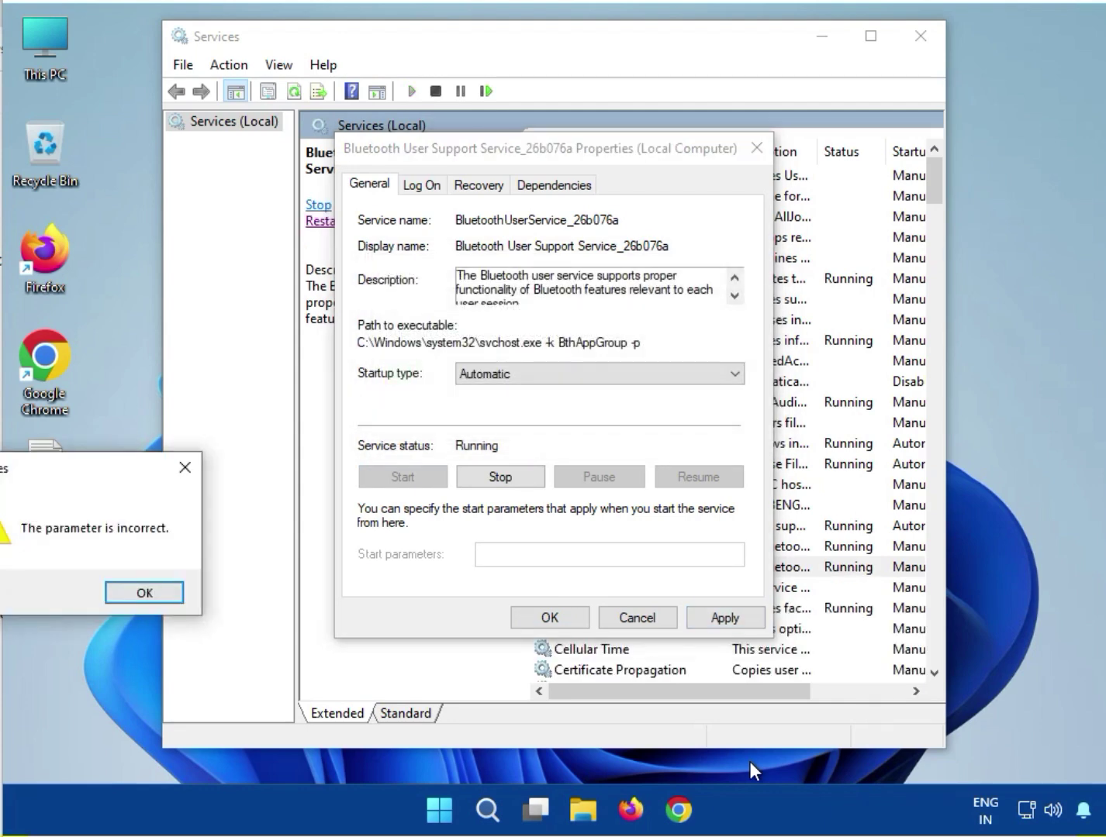
key("Return")
key("Return")
left_click(150, 585)
key("Escape")
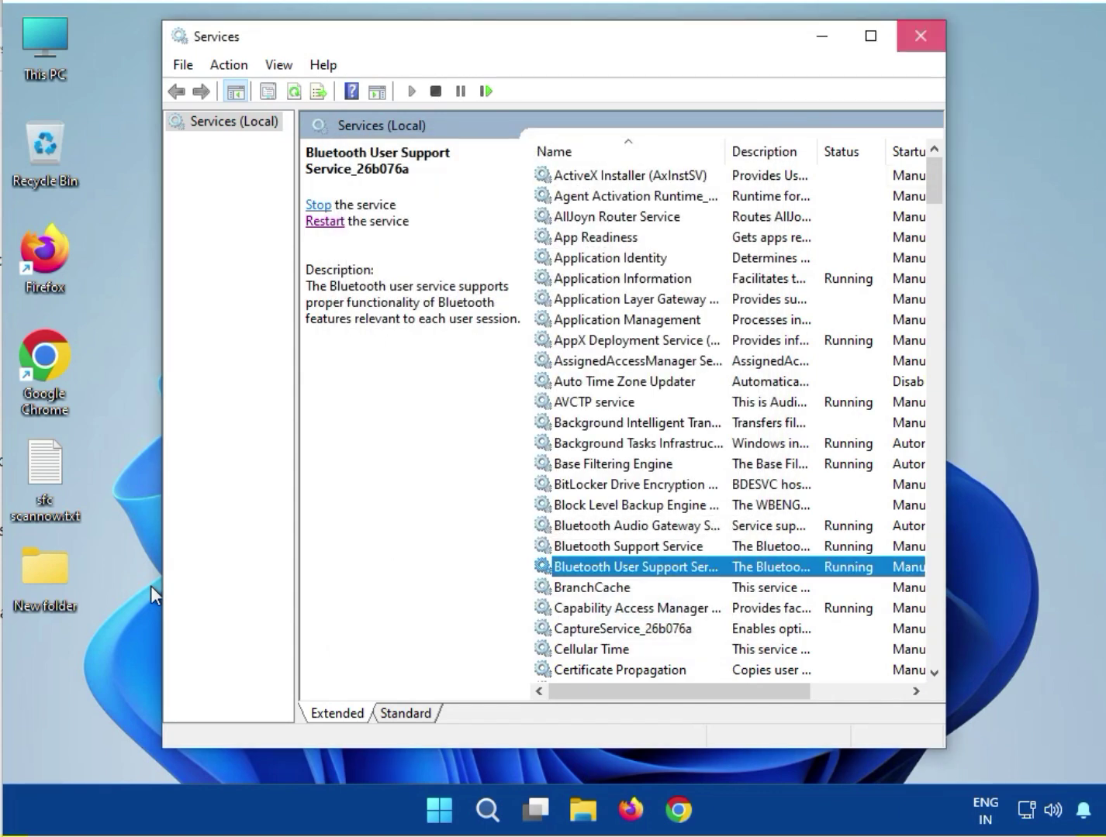
left_click(920, 36)
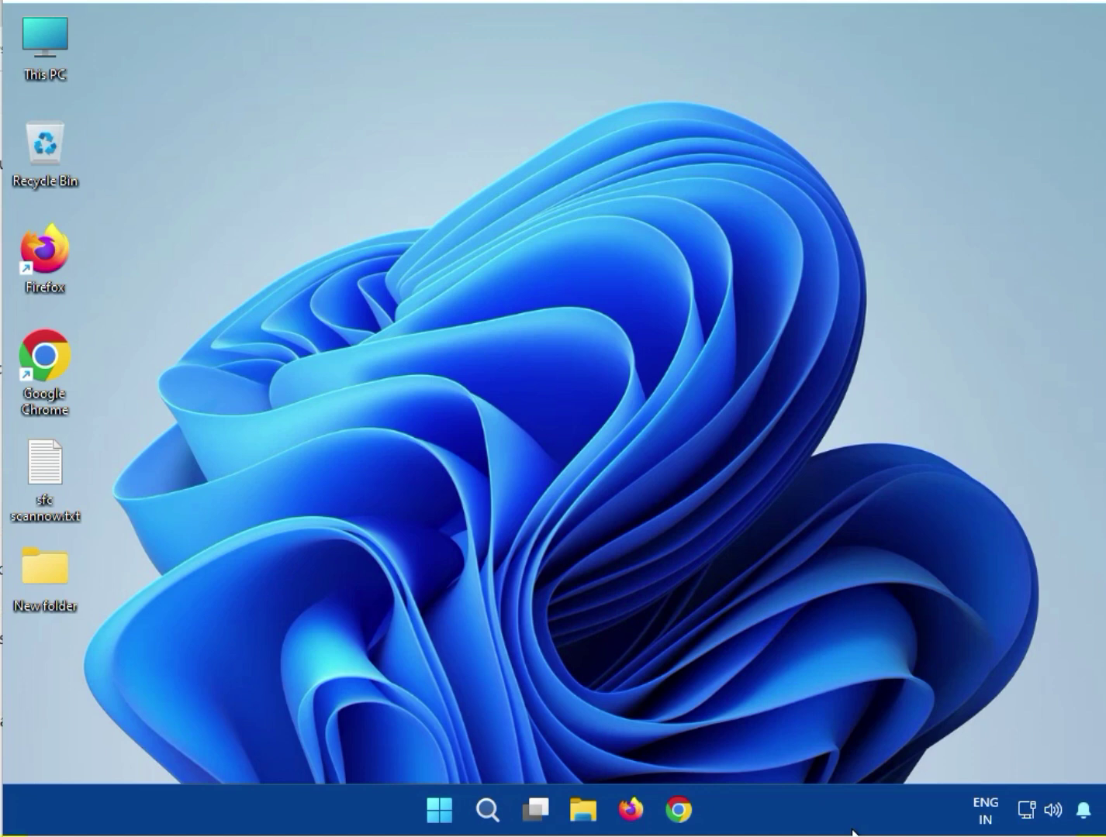
Step: Open Windows Settings and go to the Troubleshoot page in the System section
left_click(438, 811)
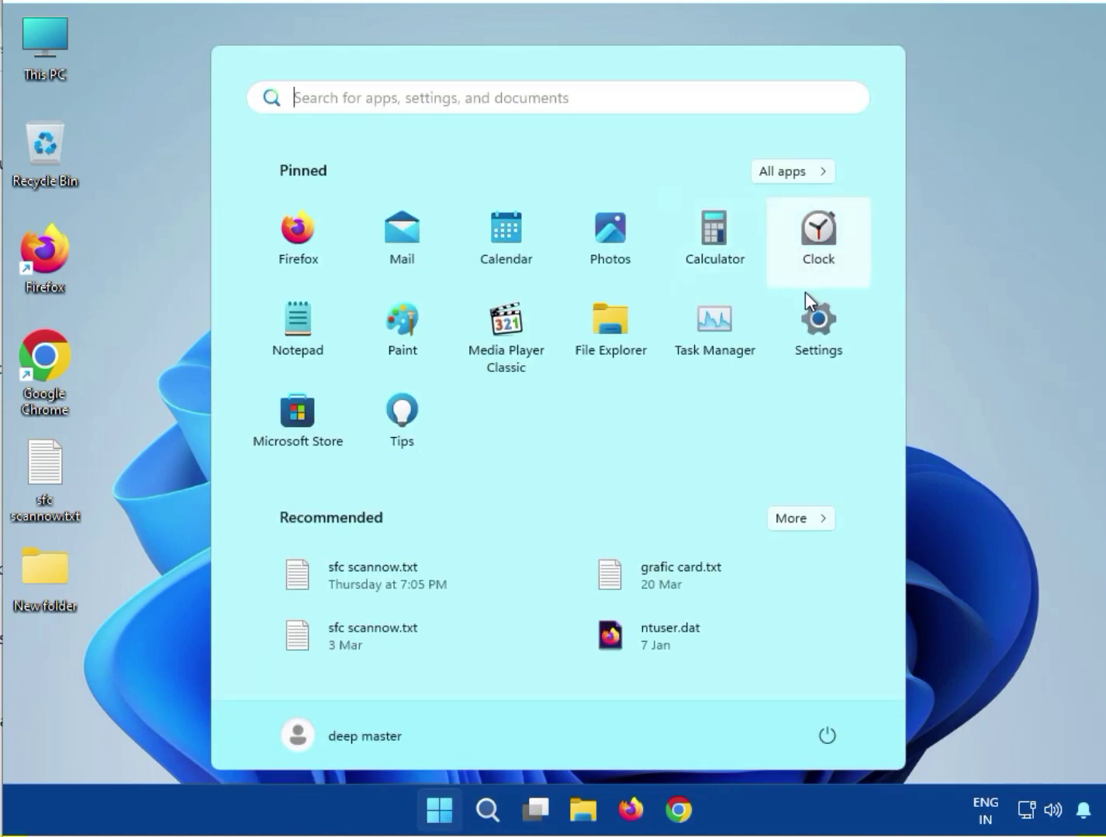
left_click(803, 326)
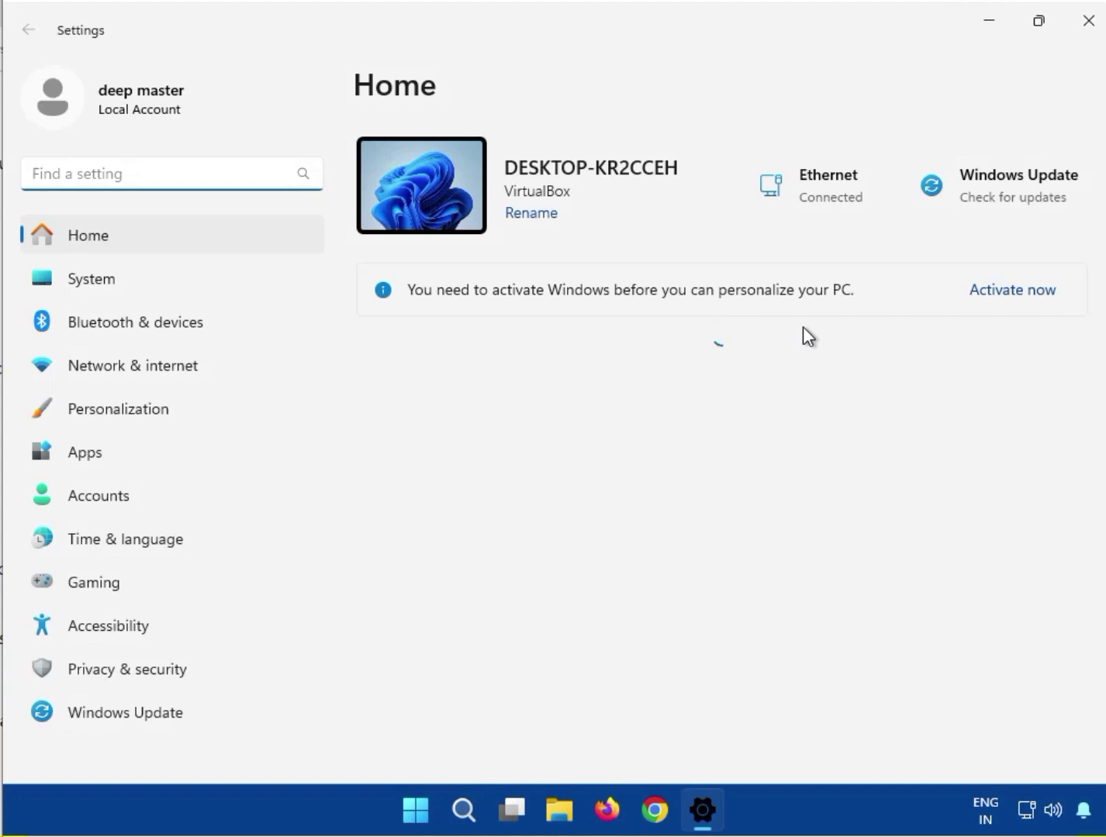
left_click(98, 291)
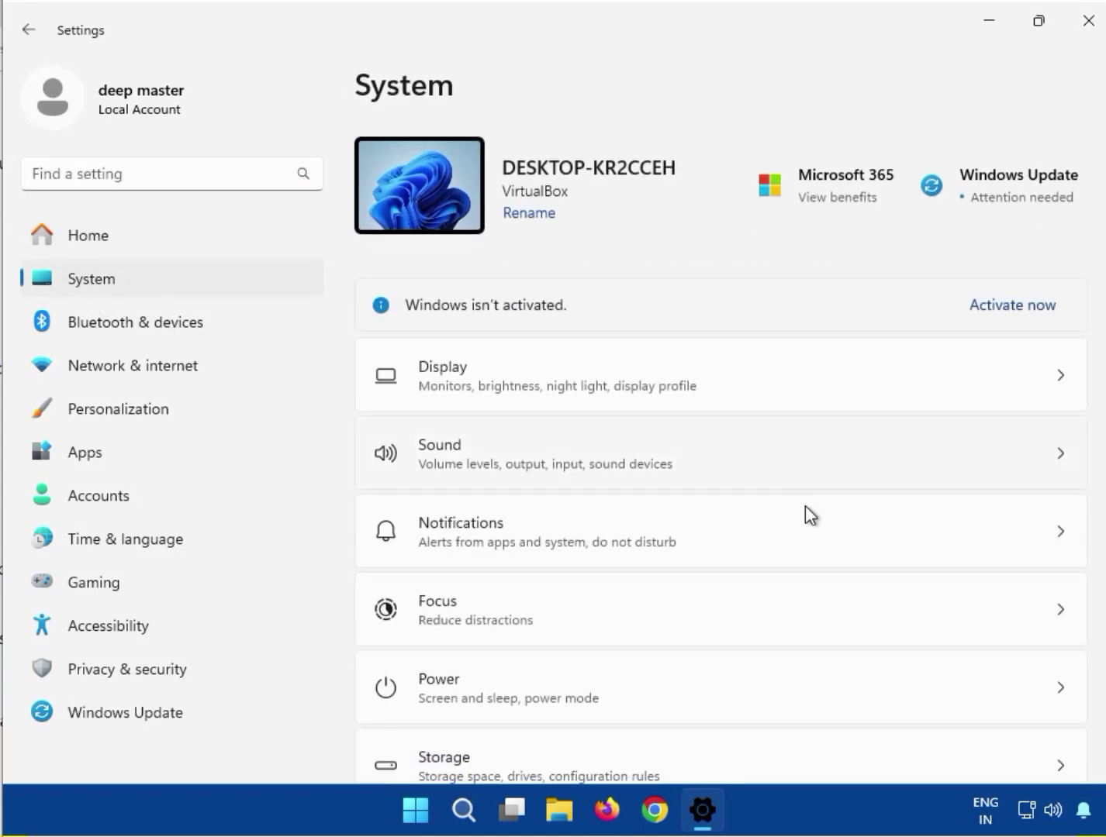
scroll(807, 512, "down", 4)
scroll(810, 517, "down", 1)
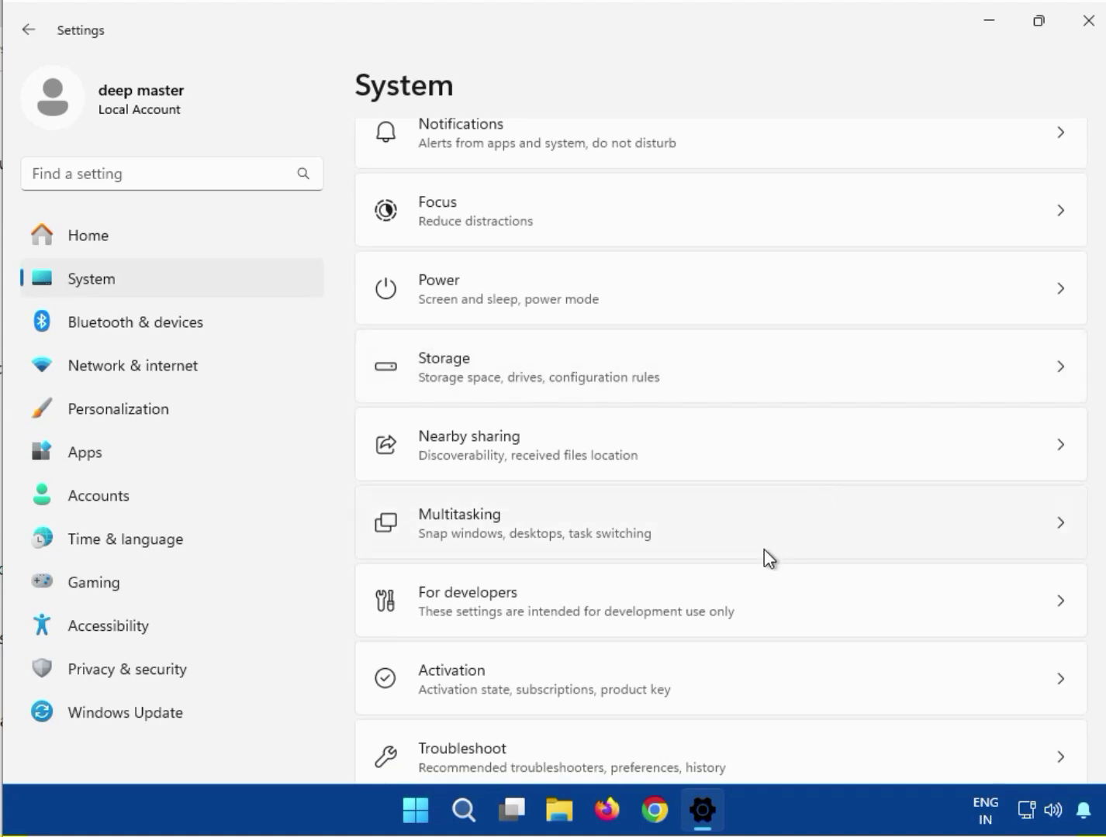
scroll(763, 551, "down", 3)
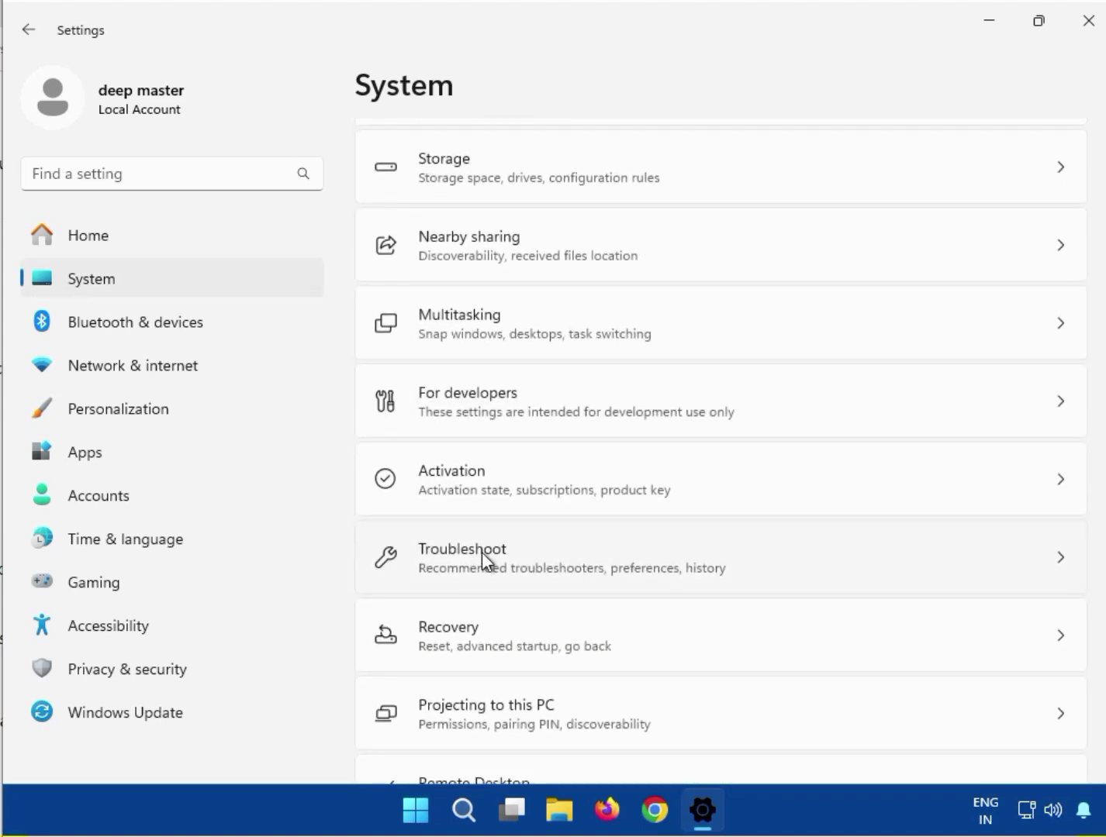
left_click(482, 564)
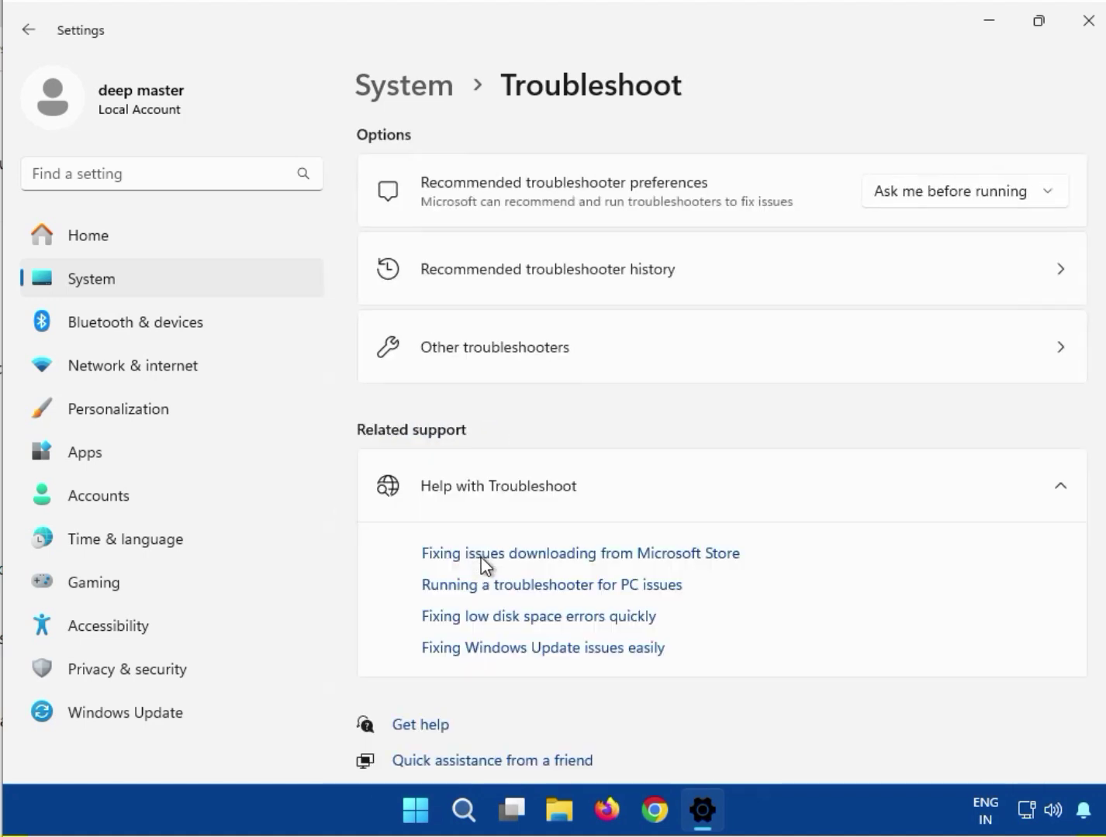
Step: Open the list of other troubleshooters and run the Bluetooth troubleshooter
left_click(532, 365)
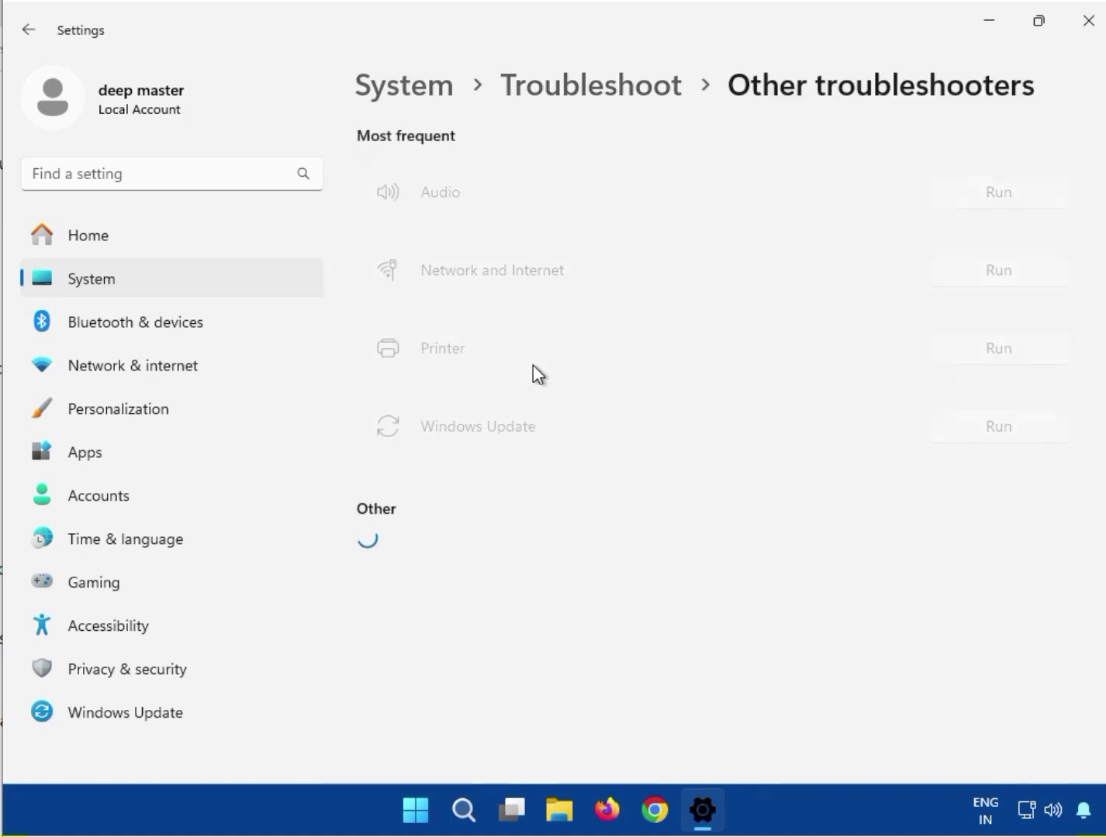
scroll(592, 583, "down", 1)
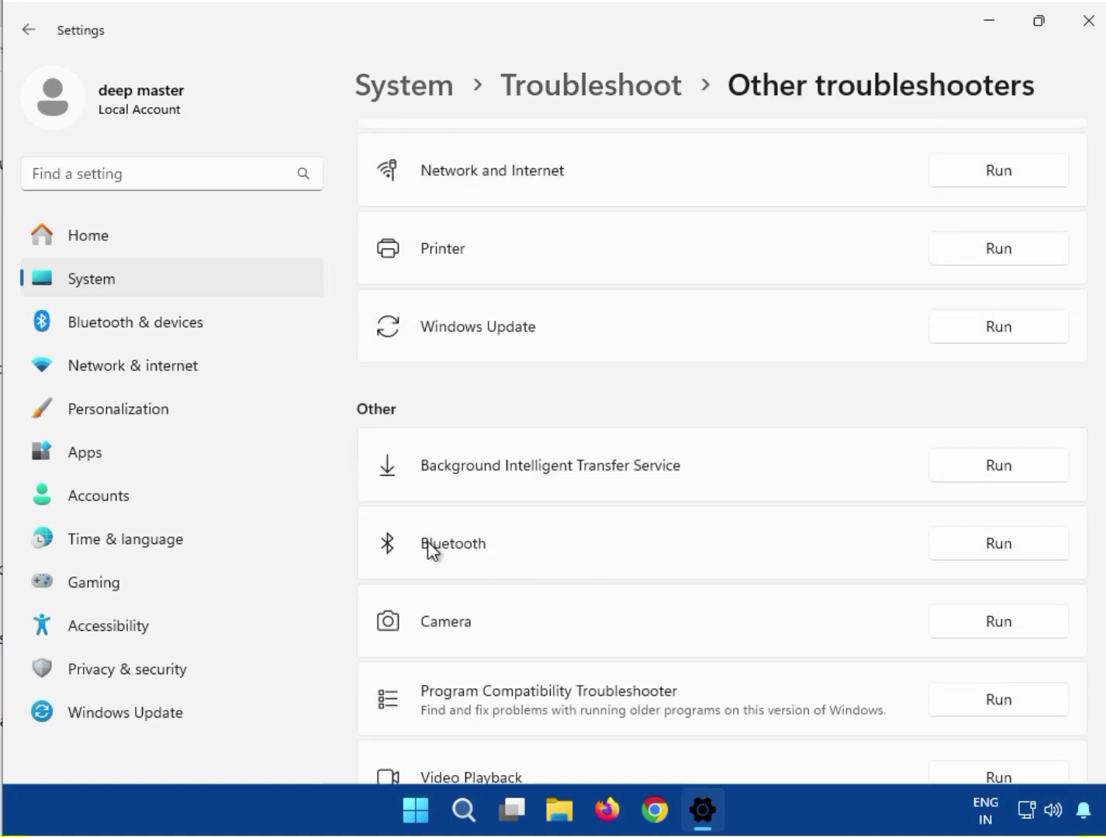
left_click(980, 550)
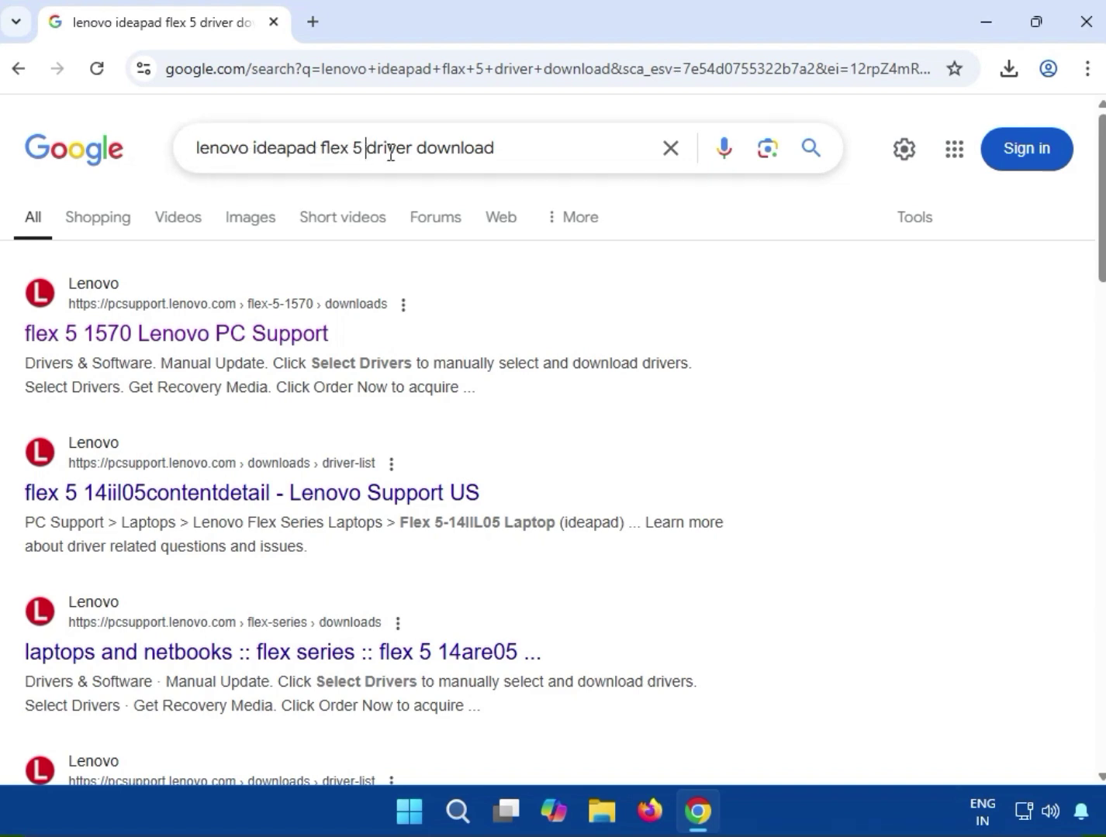
Step: In Chrome, open the "flex 5 1570 Lenovo PC Support" search result in a new tab and switch to it
left_click_drag(390, 152, 713, 296)
left_click(560, 373)
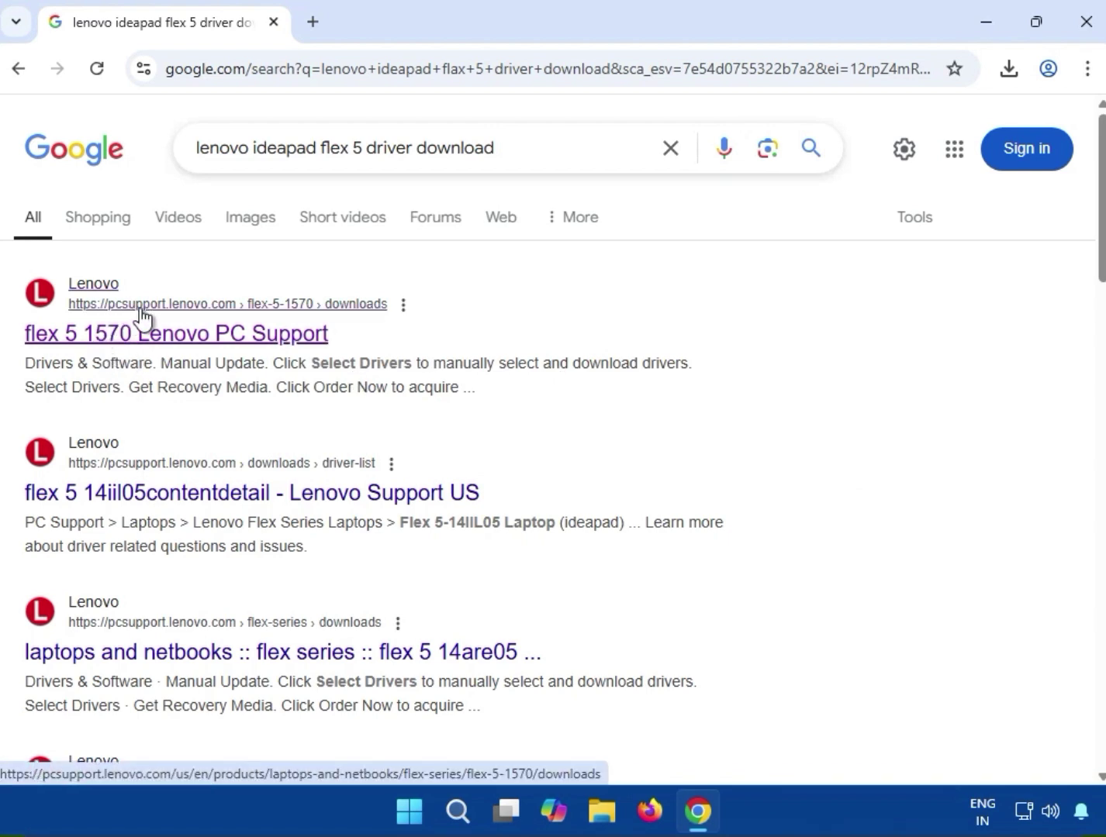
right_click(220, 336)
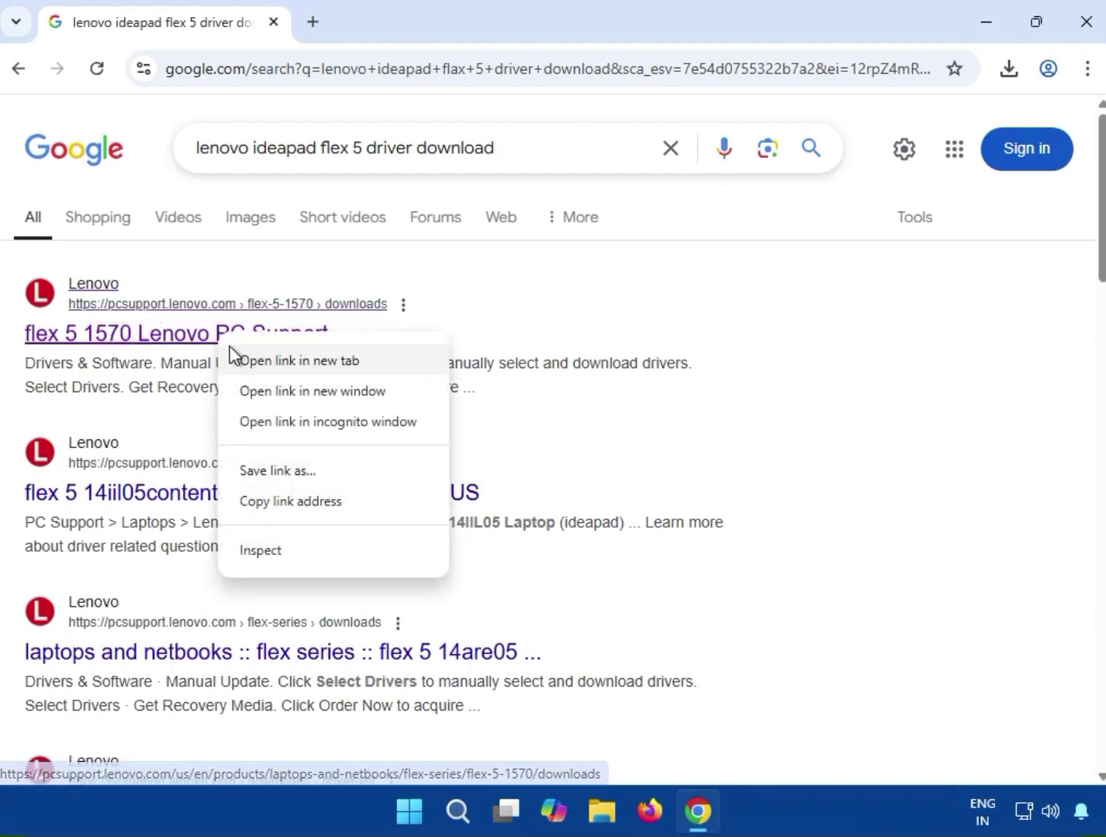
left_click(242, 359)
left_click(369, 37)
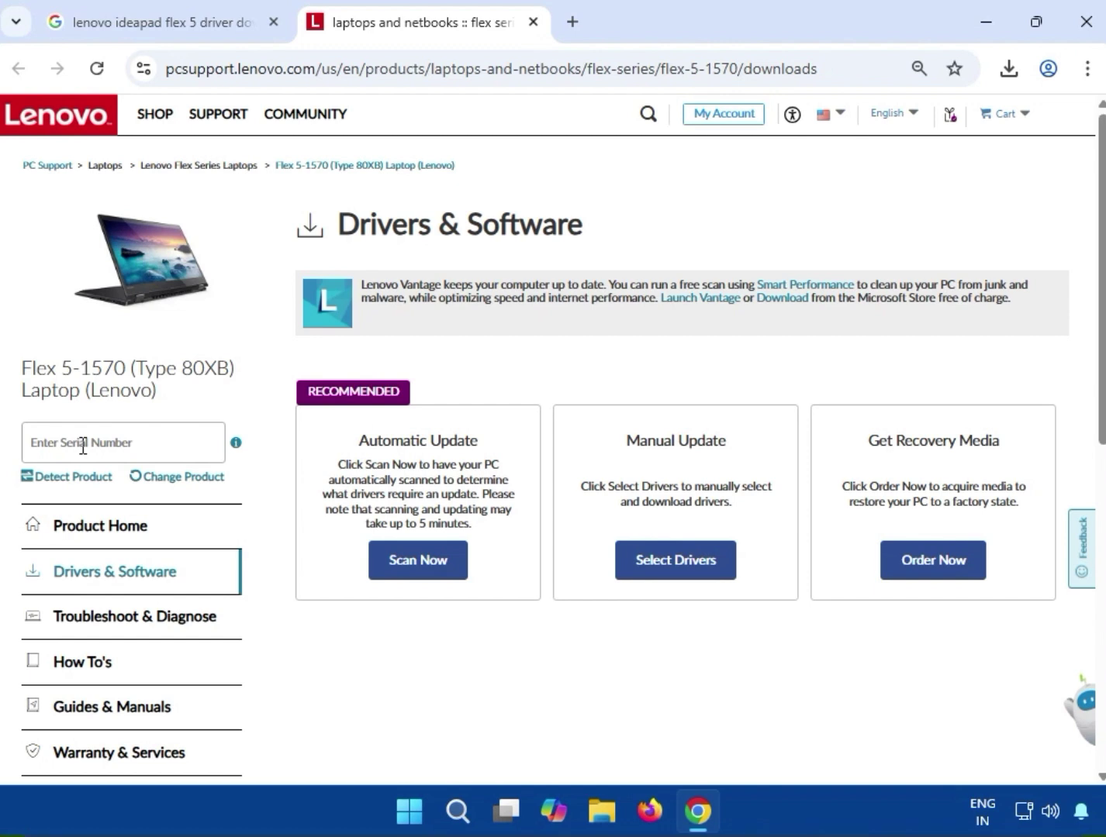
Step: Go to the manual driver selection for the Flex 5-1570 and show the Bluetooth and Modem drivers
left_click(83, 445)
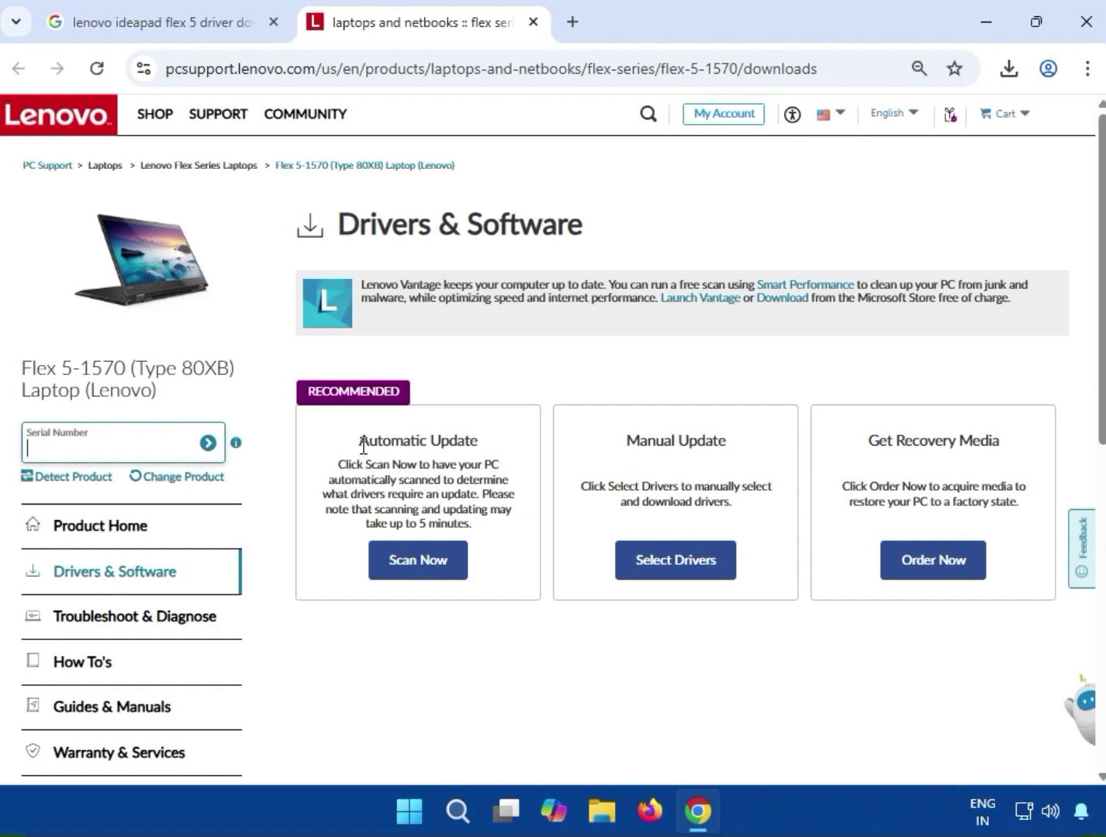
left_click_drag(360, 442, 472, 448)
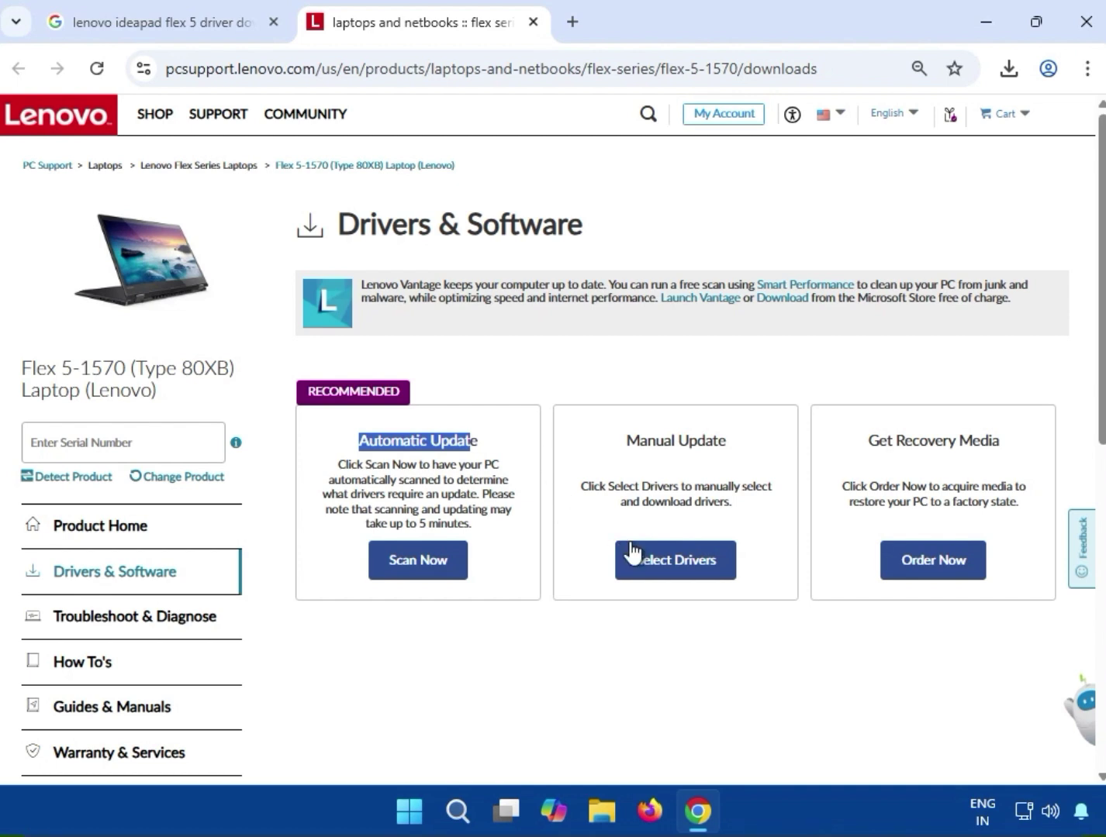
left_click(672, 580)
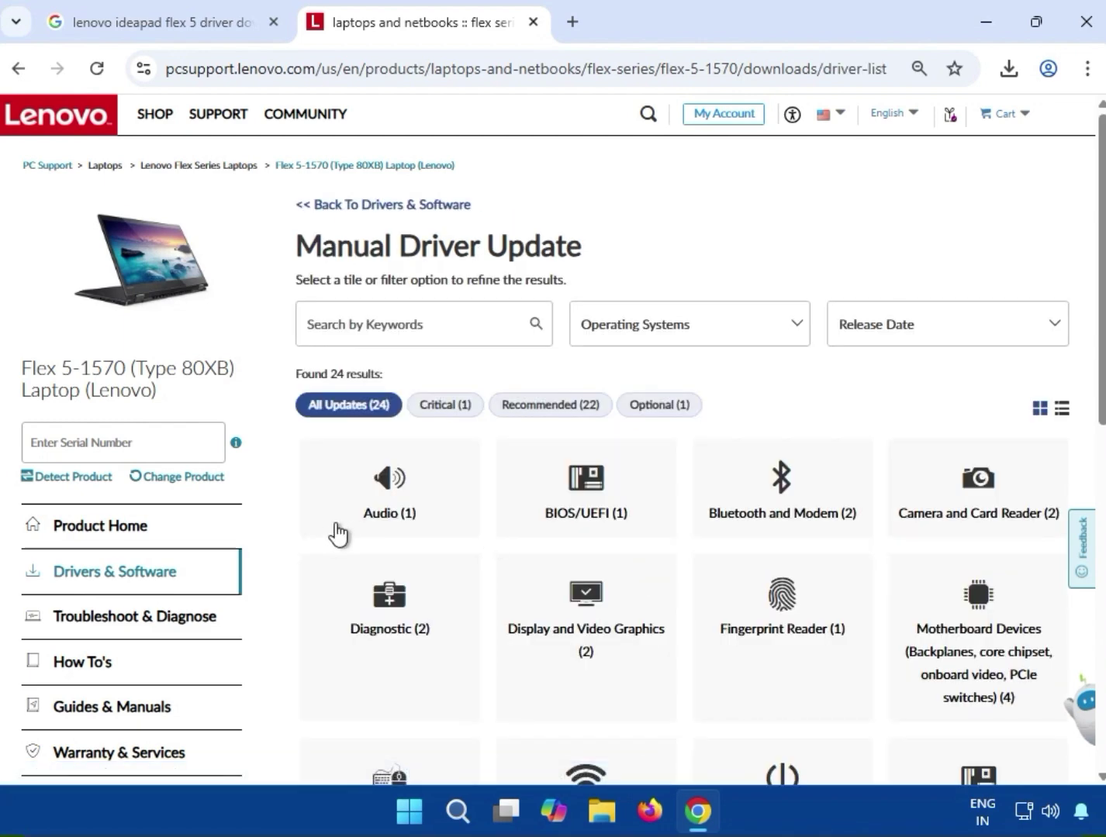
scroll(325, 543, "down", 1)
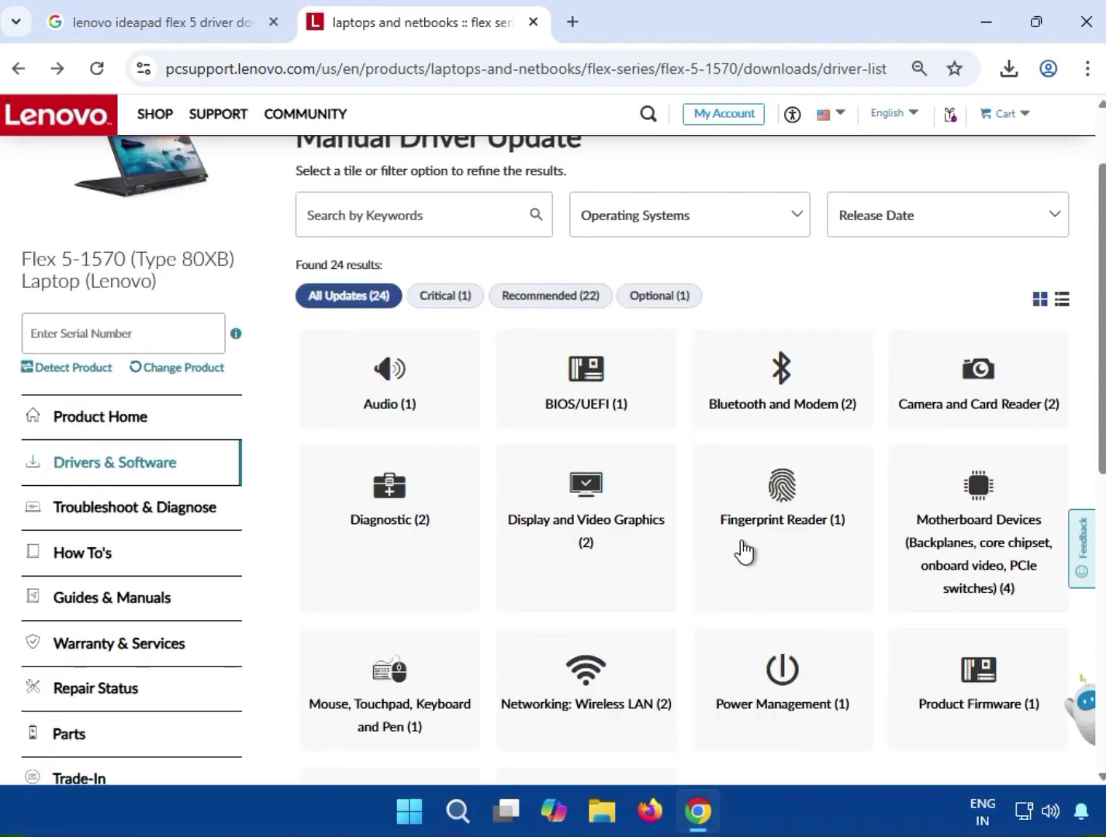
left_click(771, 392)
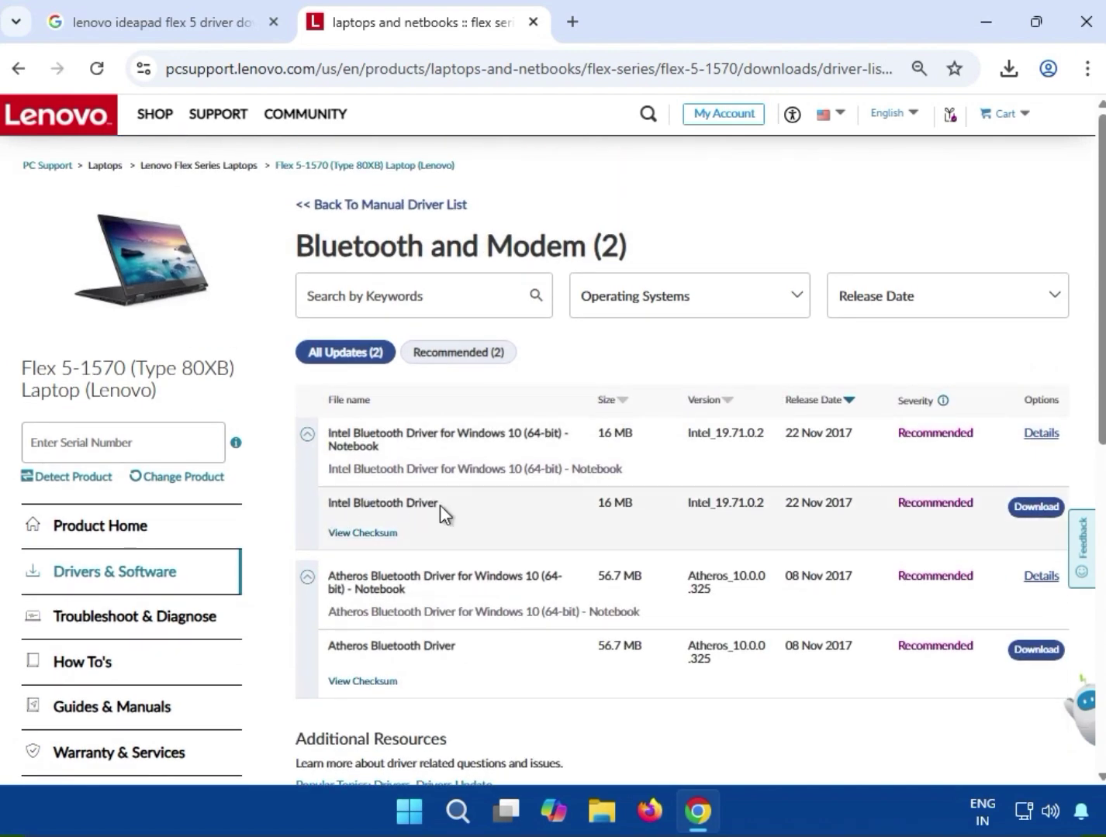
Step: Download the Intel Bluetooth Driver and launch its installer f9y403af.exe, allowing it to make changes to the device
left_click_drag(440, 504, 337, 503)
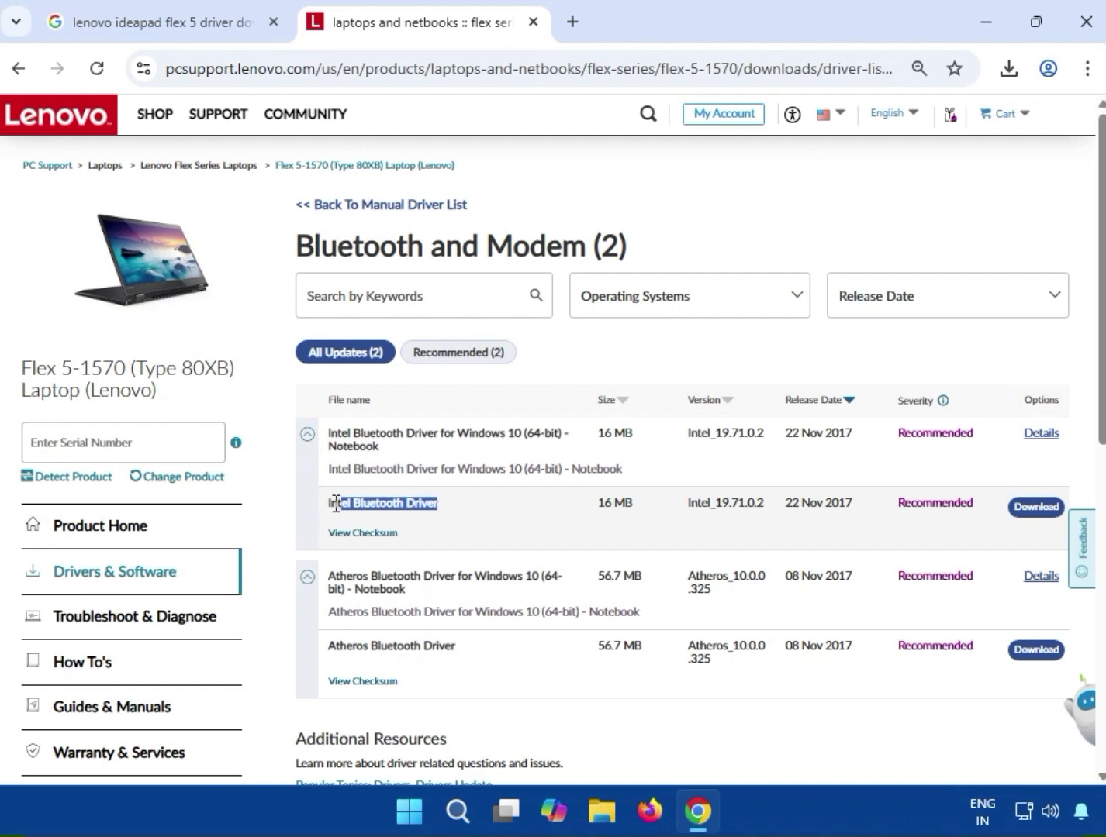
left_click(1047, 508)
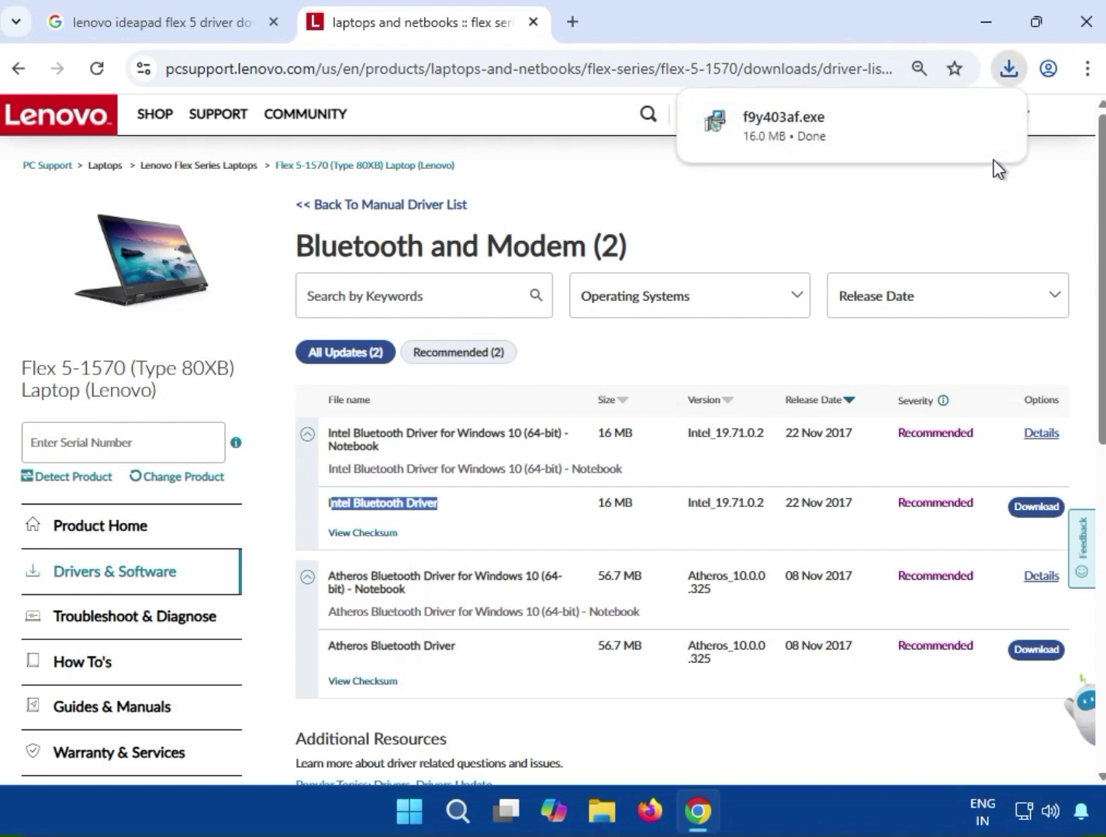
left_click(793, 139)
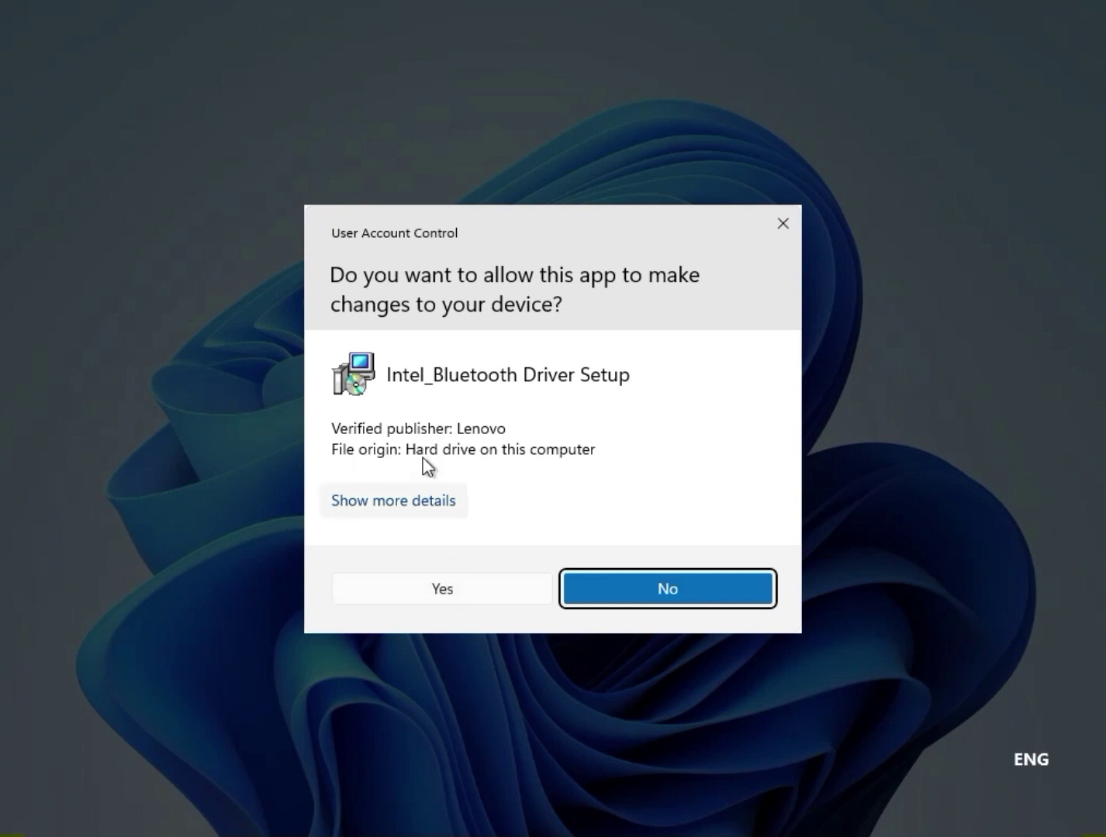
left_click(462, 589)
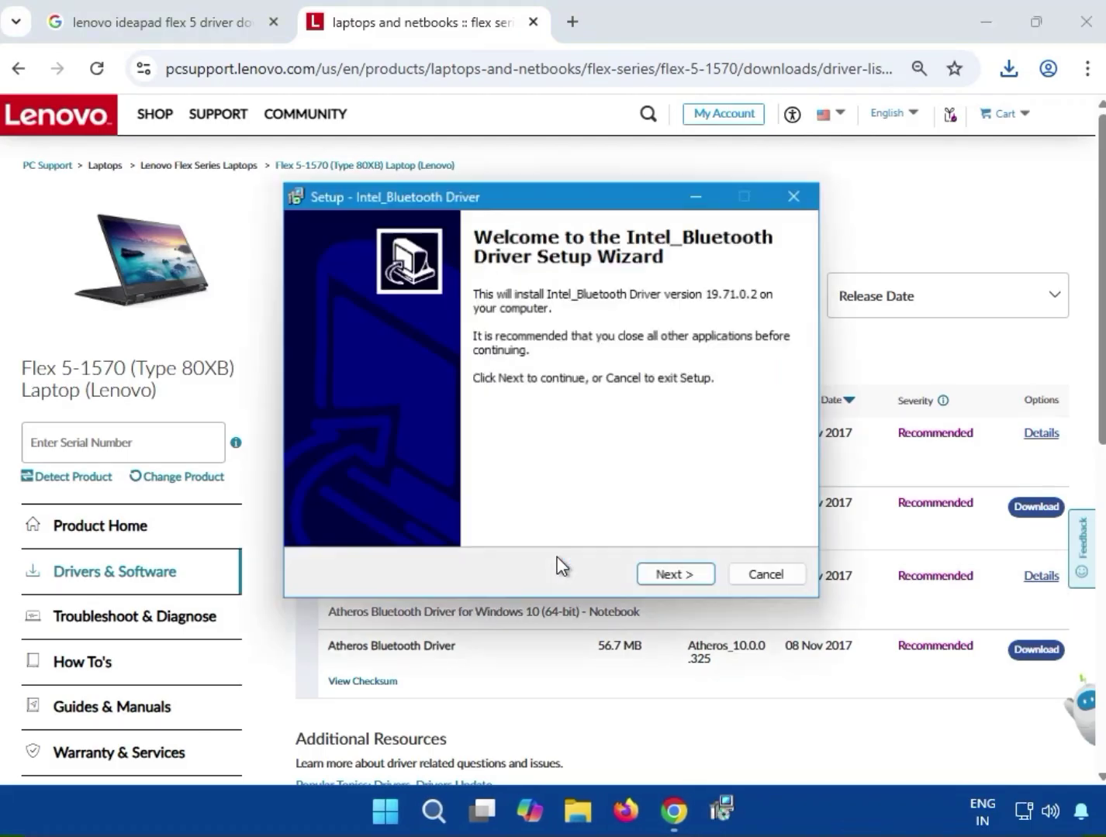
Step: Accept the license, install Intel_Bluetooth Driver to C:\DRIVERS\Intel_Bluetooth, and finish setup with Launch Intel_Bluetooth Driver turned off
left_click(663, 576)
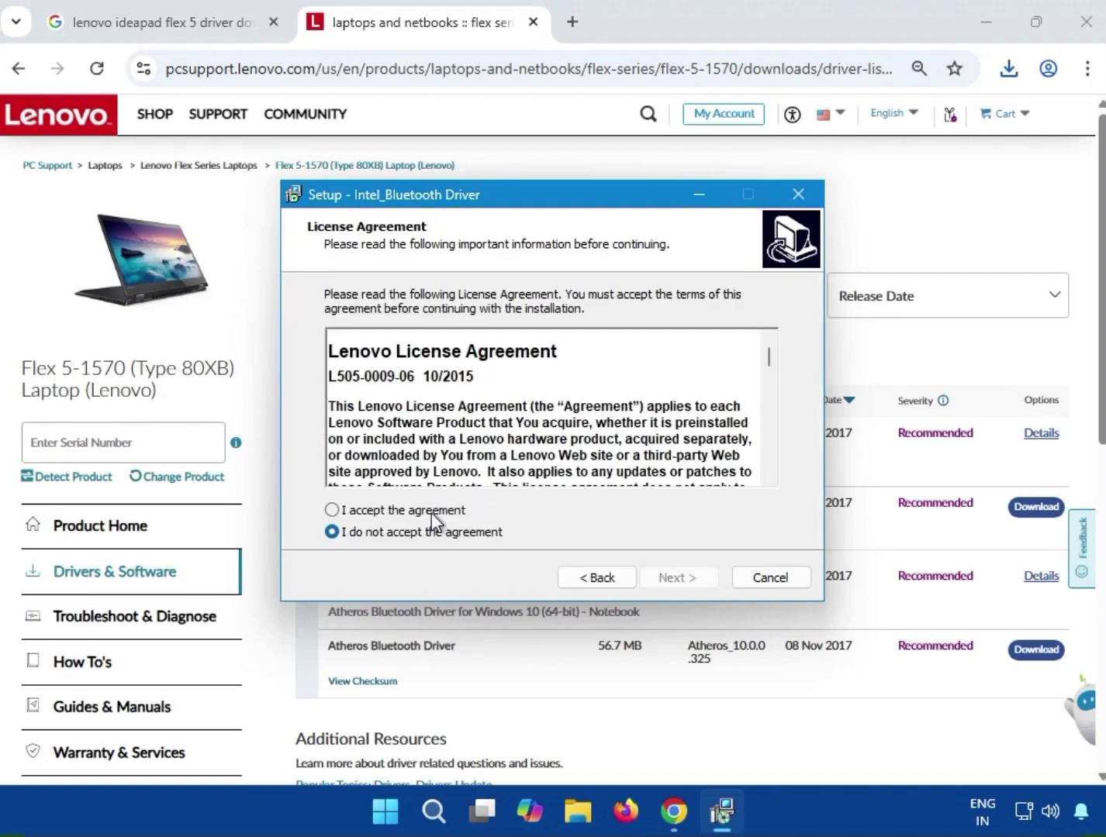
left_click(431, 511)
left_click(670, 578)
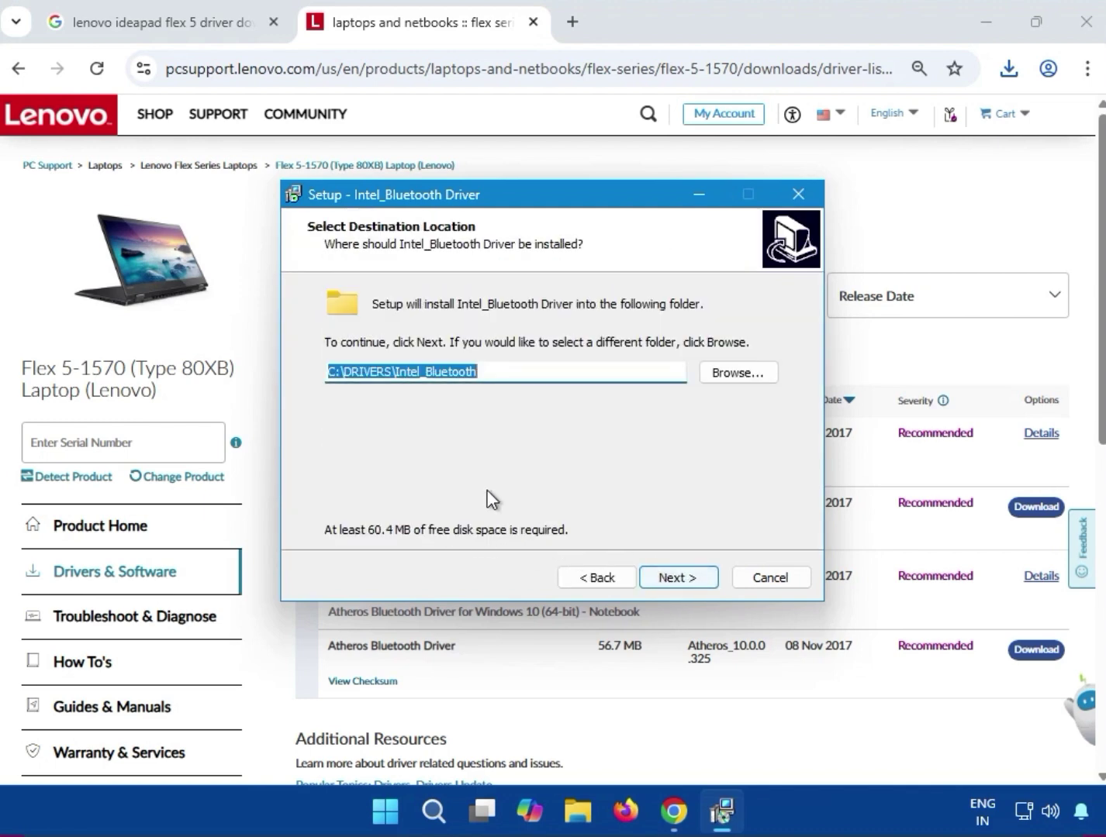
left_click(682, 577)
left_click(682, 573)
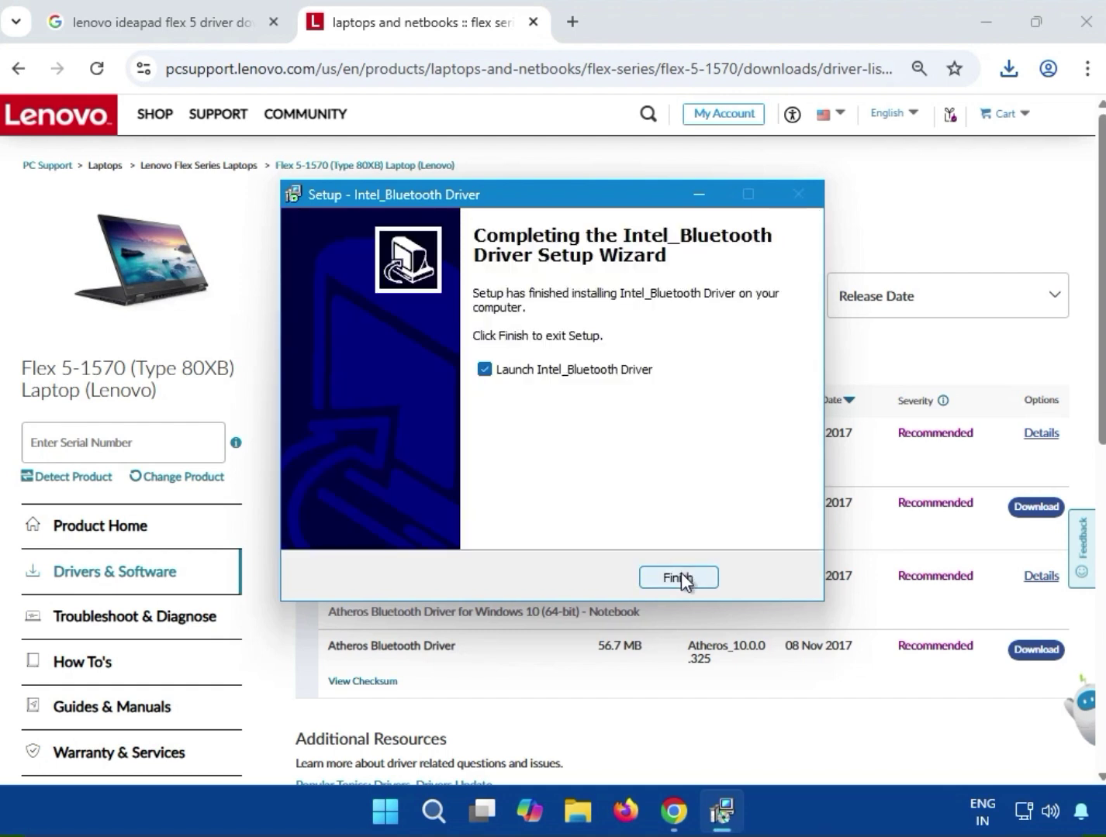
left_click(486, 371)
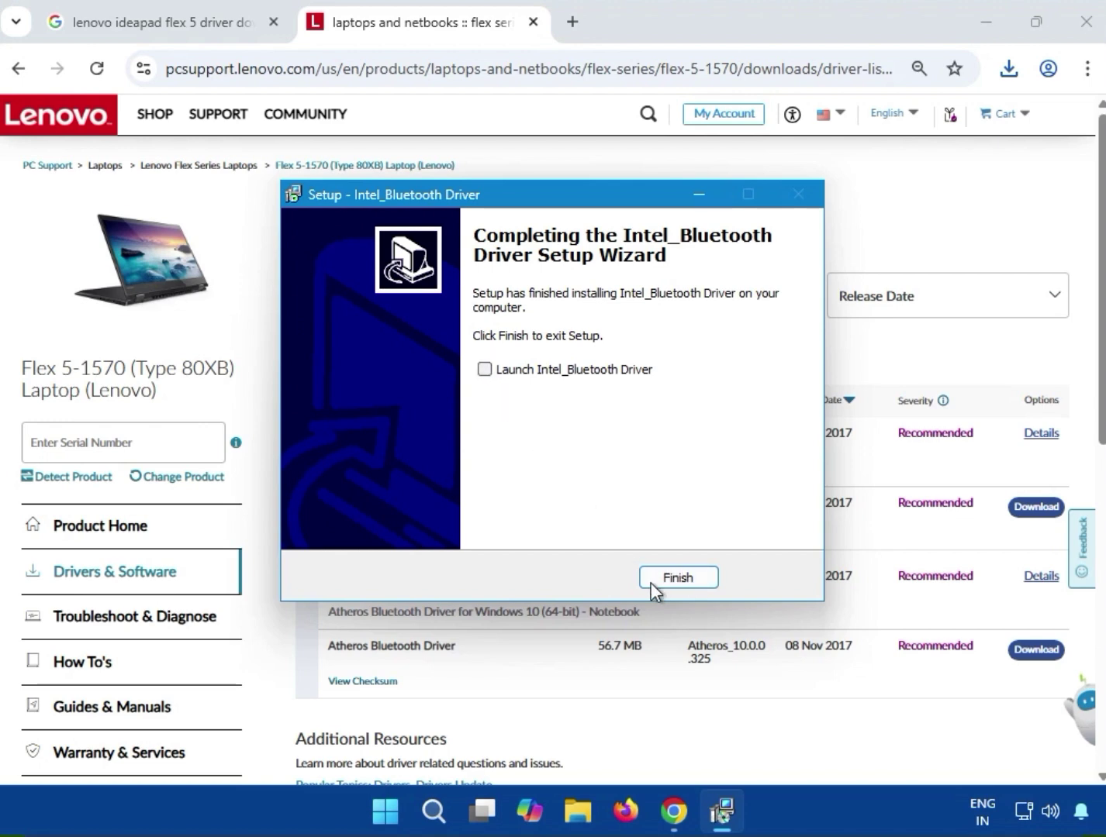
left_click(654, 584)
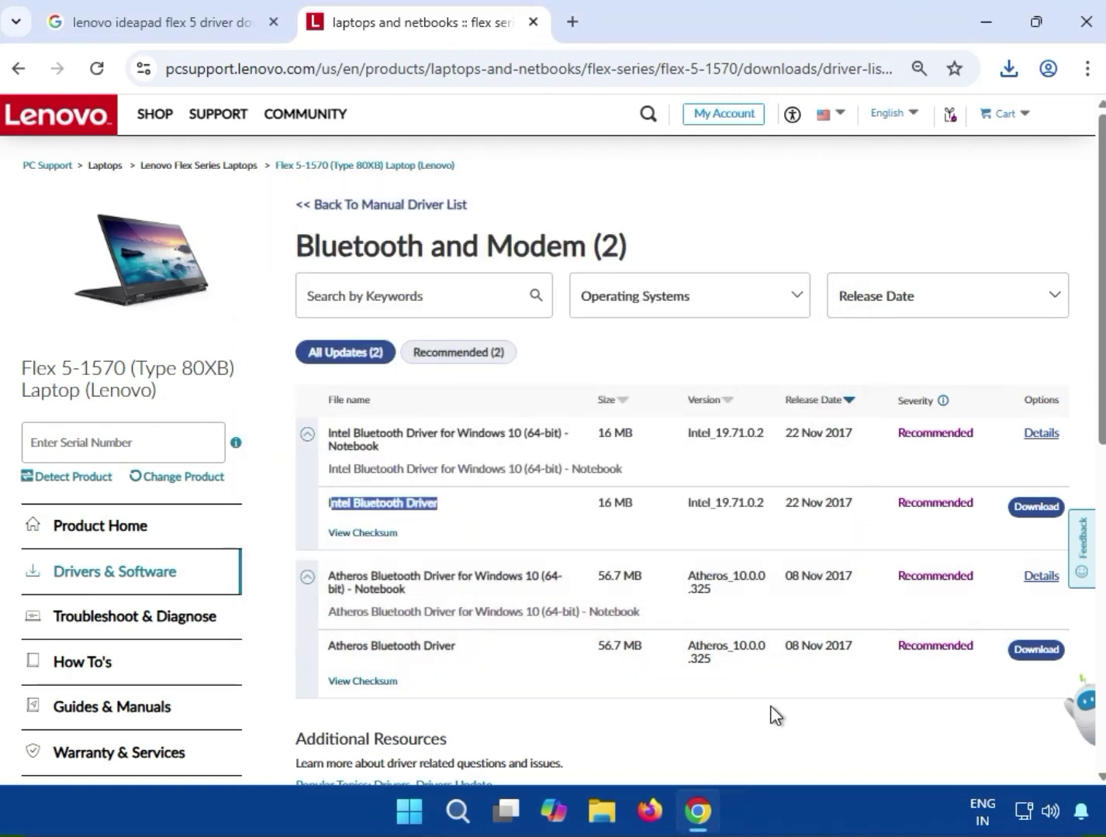